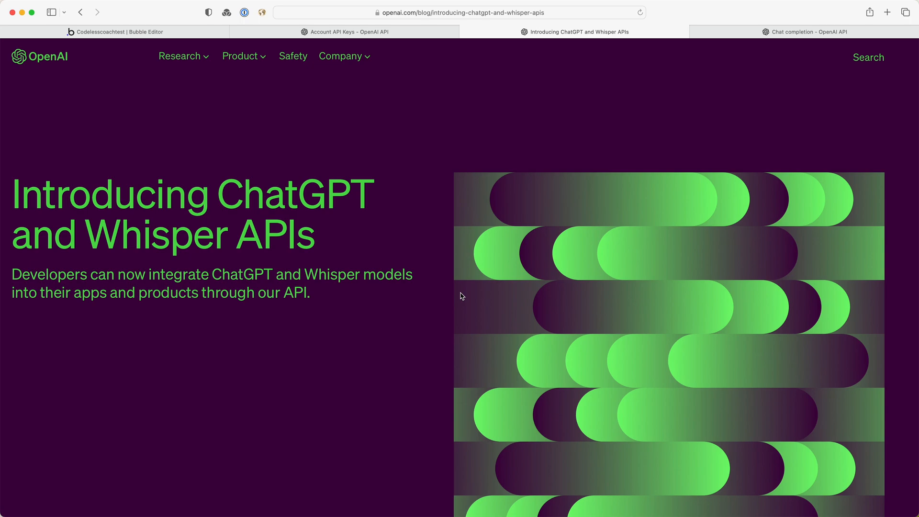
Examine the announcement's ChatGPT API section, highlighting the model names text-davinci-003 and gpt-3.5-turbo
scroll(462, 296, down, 15)
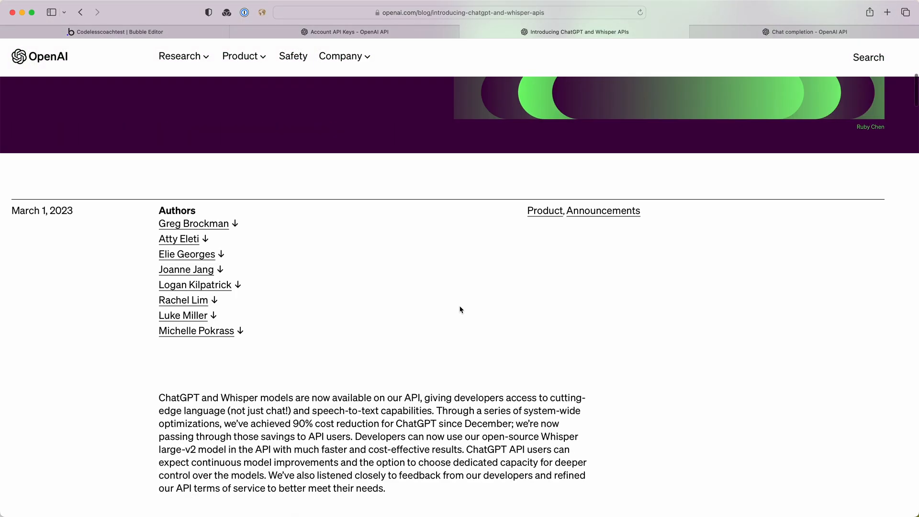
scroll(460, 311, down, 15)
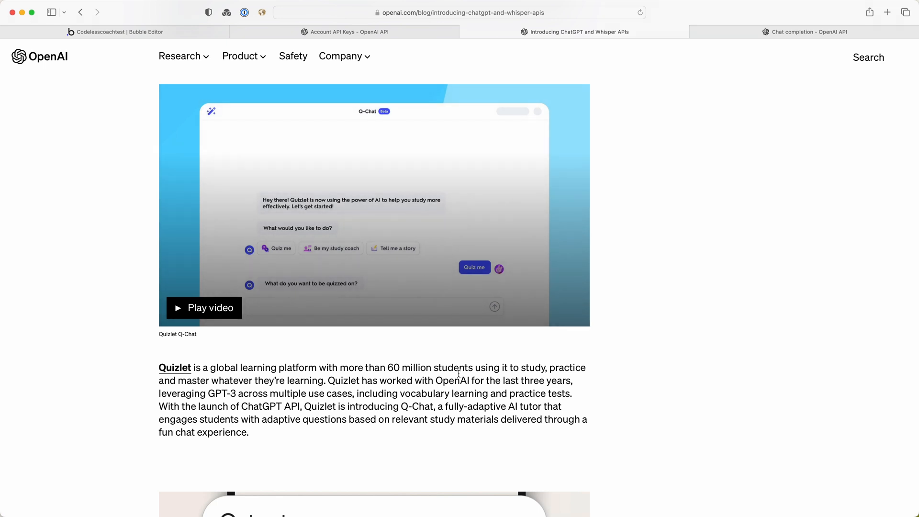
scroll(459, 375, down, 5)
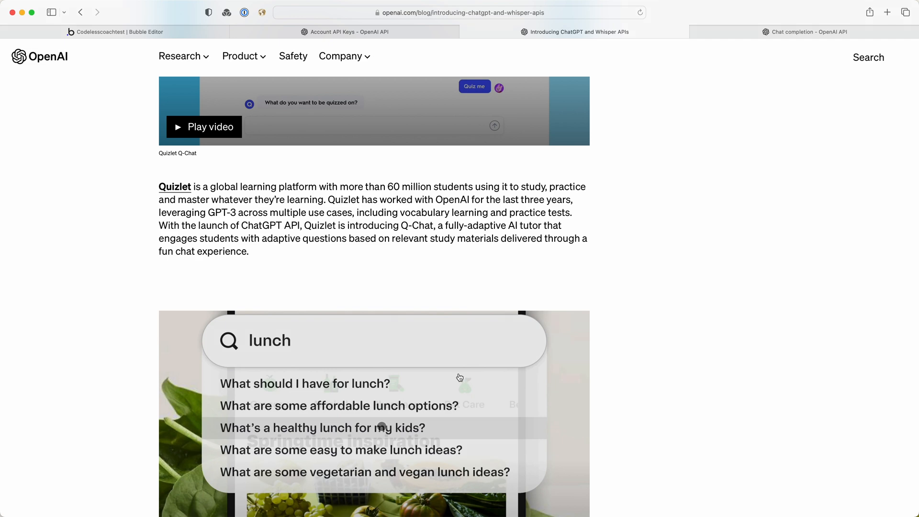
scroll(459, 375, down, 10)
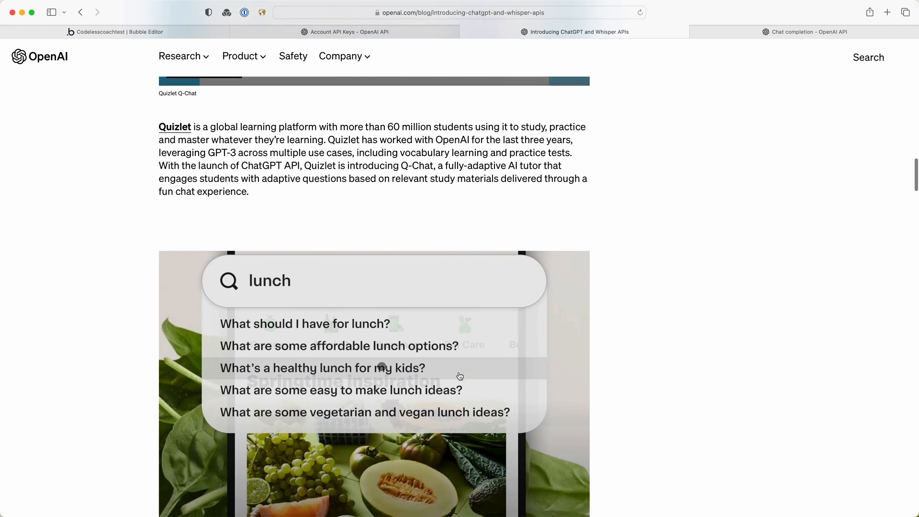
scroll(458, 373, down, 20)
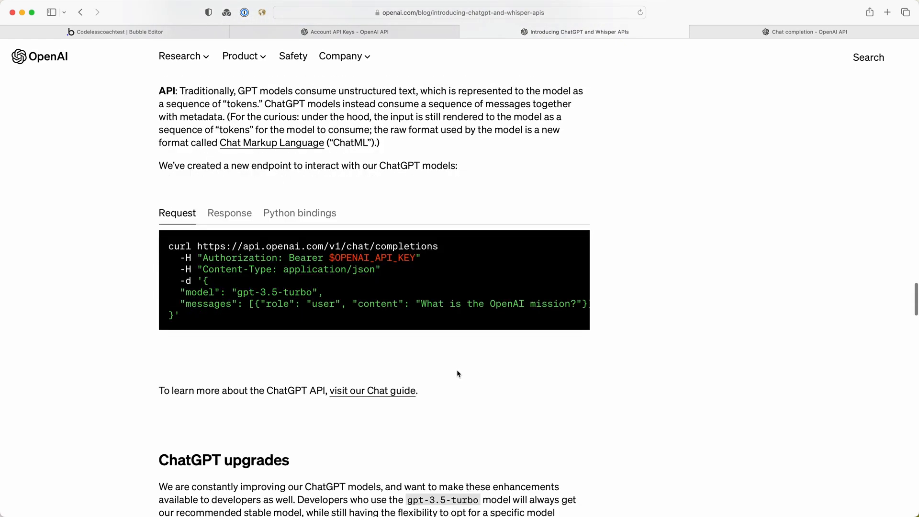
scroll(457, 371, up, 5)
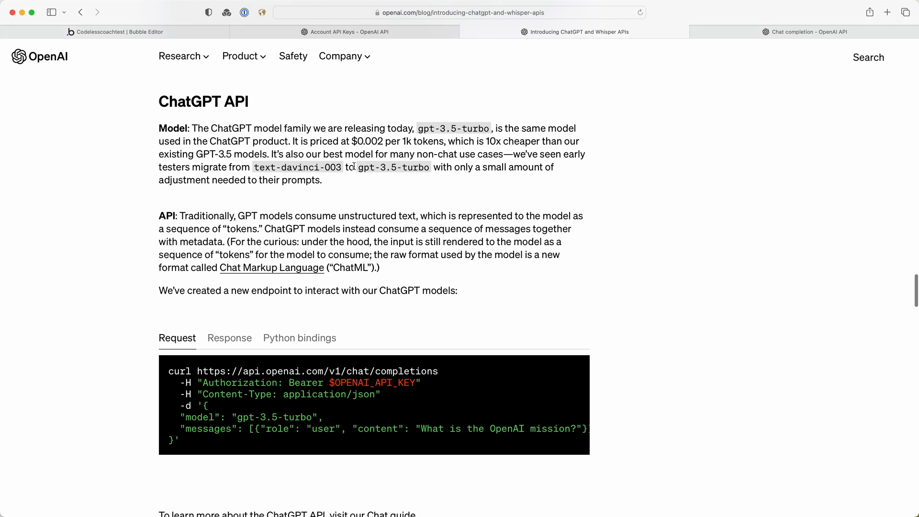
drag(344, 168, 255, 168)
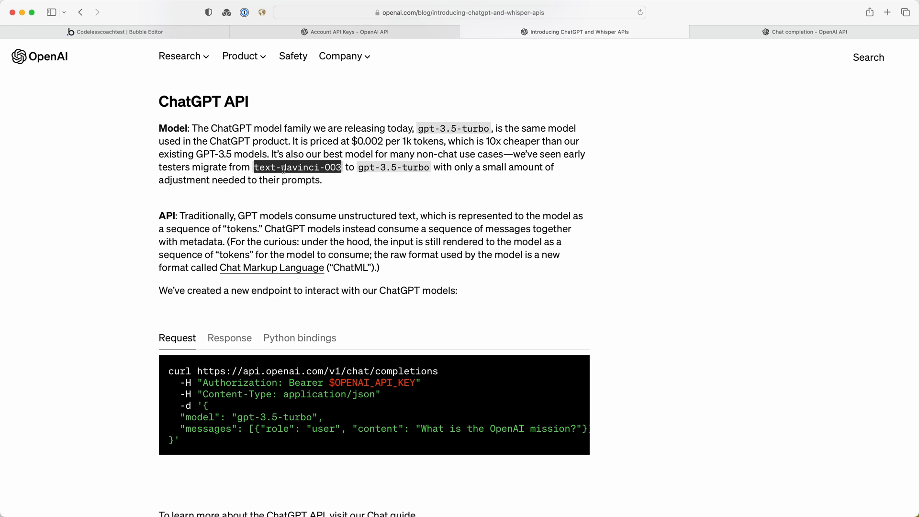
drag(358, 168, 434, 167)
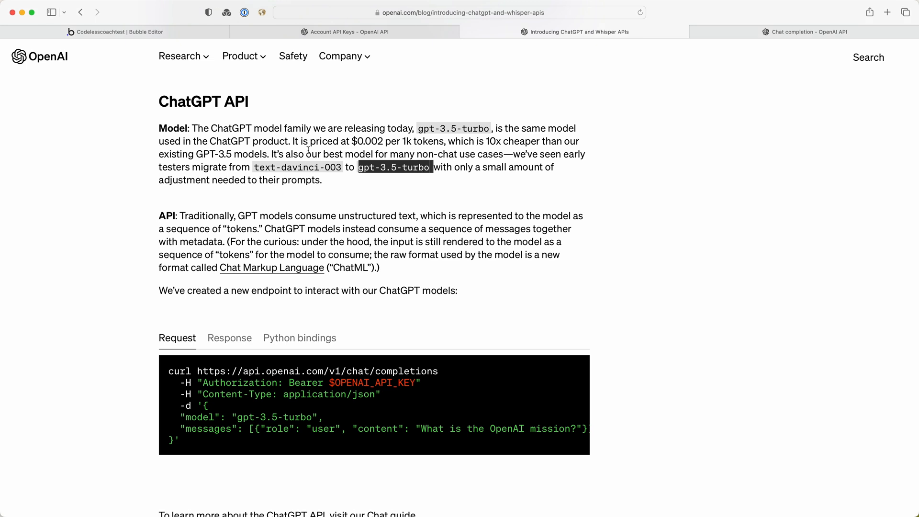
drag(276, 167, 340, 165)
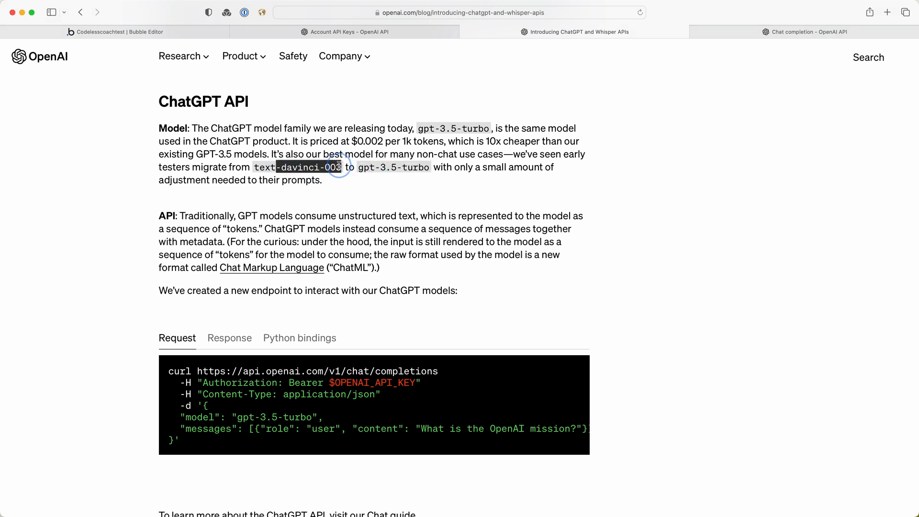
click(347, 162)
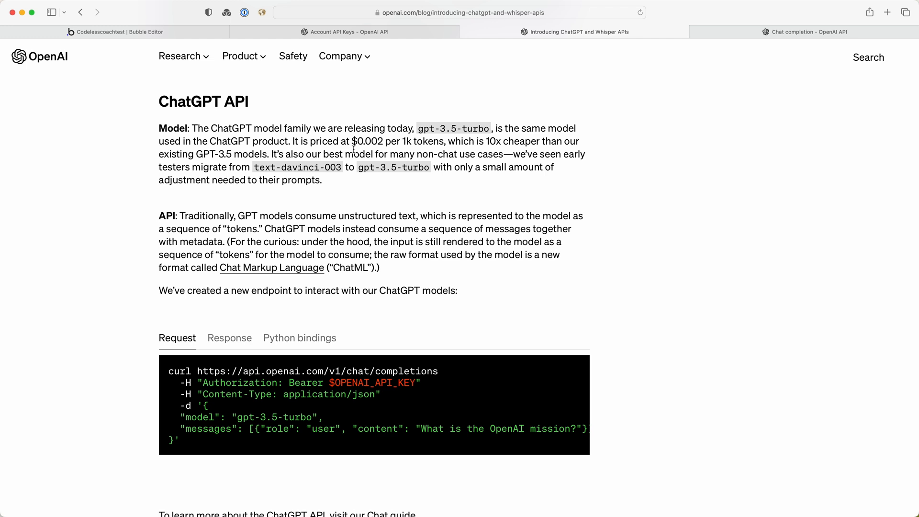
Switch to the Bubble editor and add another API named "OpenAI V2" to the API Connector
click(103, 32)
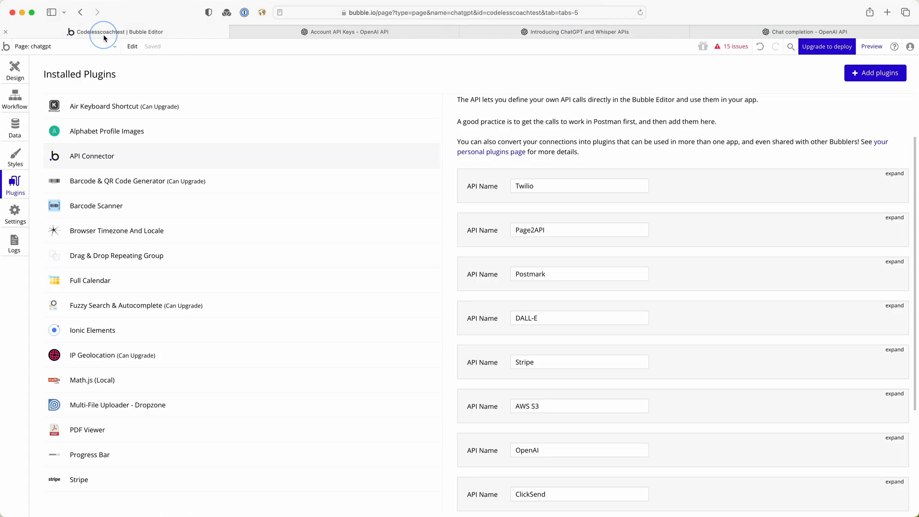
scroll(576, 263, down, 5)
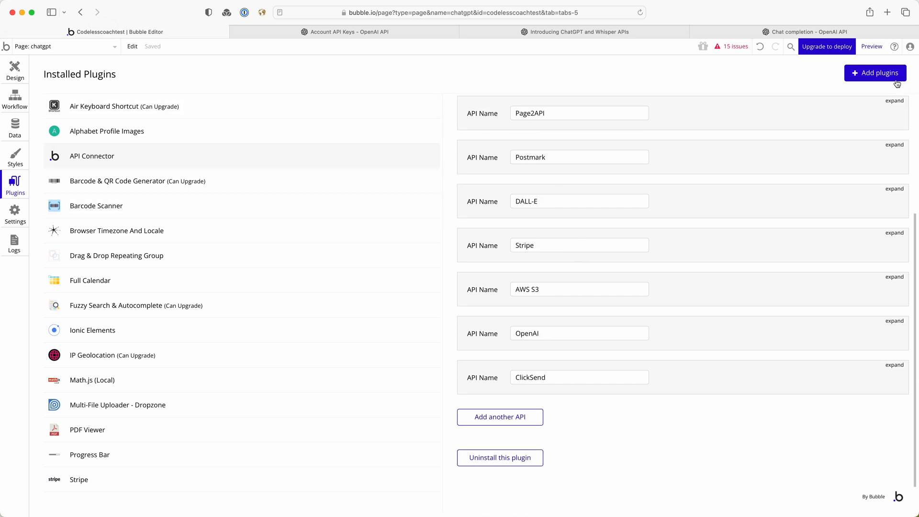
scroll(602, 359, down, 1)
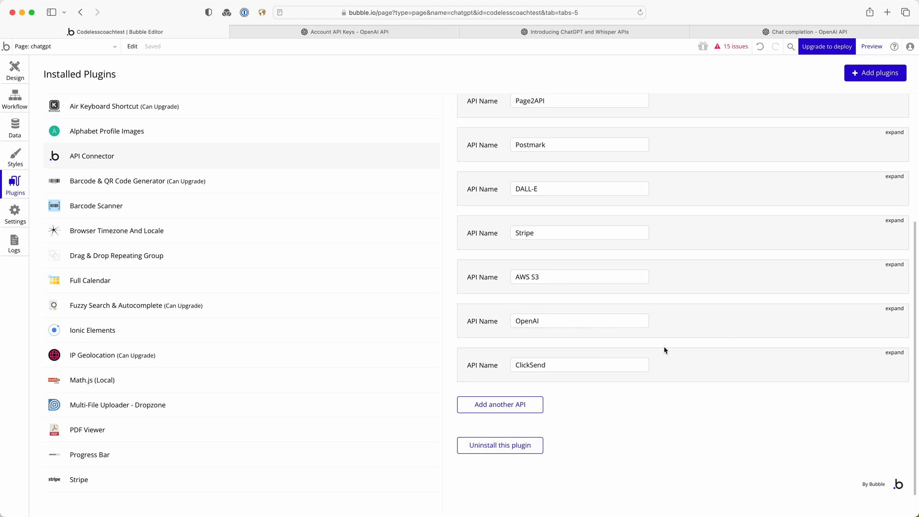
click(506, 405)
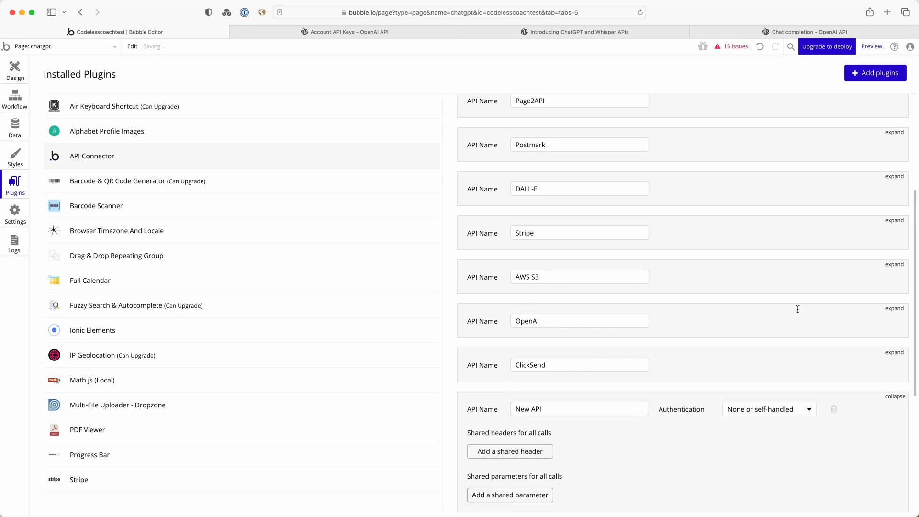
triple_click(605, 413)
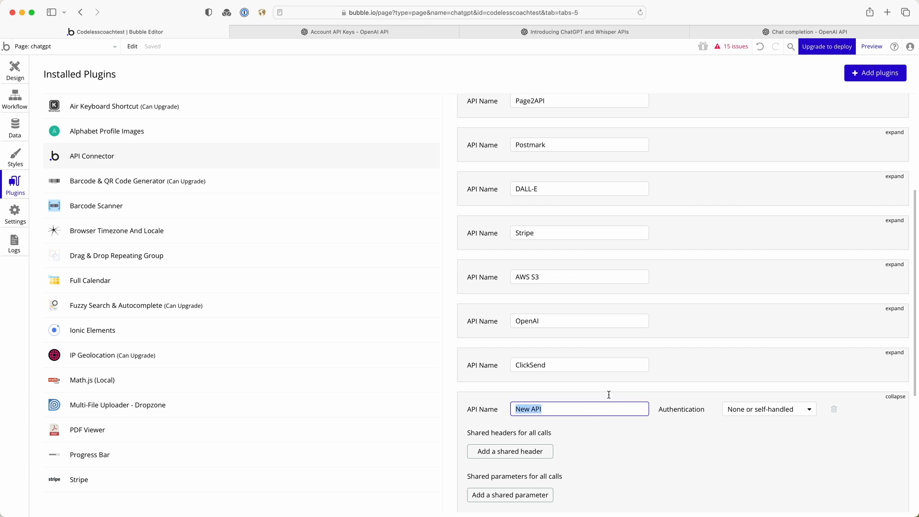
text(OpenAI V2)
Set the OpenAI V2 API's authentication to Private key in header
scroll(589, 404, down, 3)
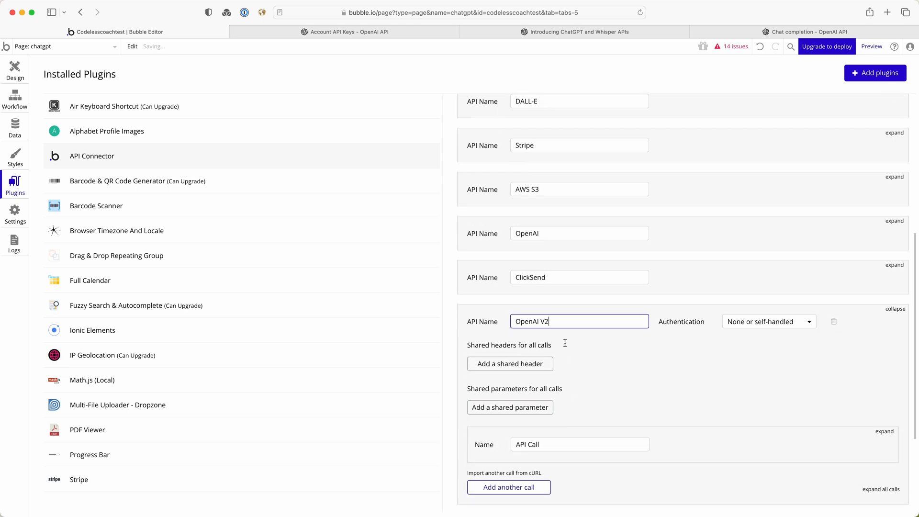
scroll(598, 350, down, 2)
click(747, 281)
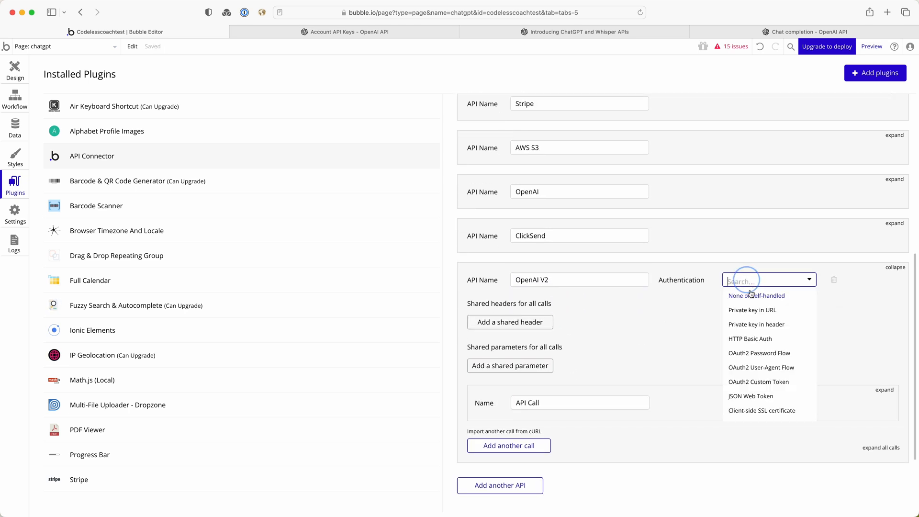
click(756, 326)
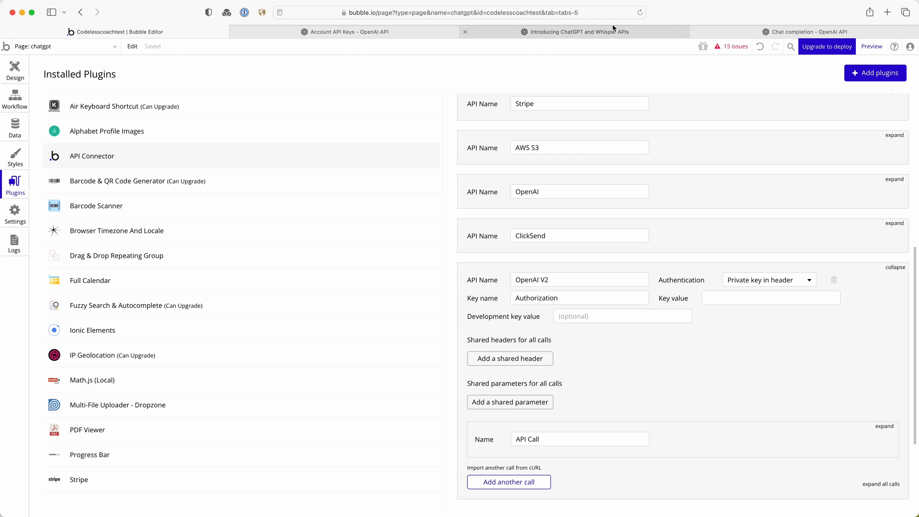
Copy the "Bearer" prefix from the announcement's cURL example and paste it as the OpenAI V2 key value in Bubble
click(530, 32)
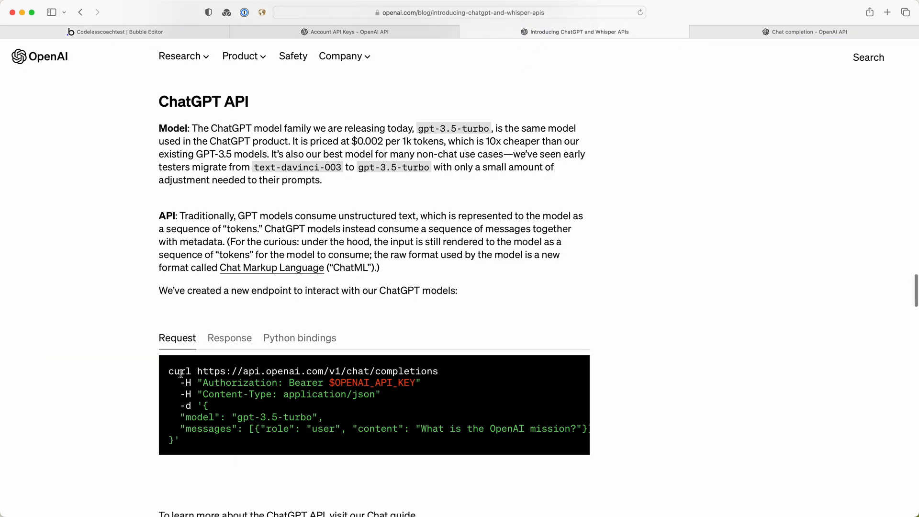
drag(170, 372, 211, 443)
click(211, 444)
key(super+c)
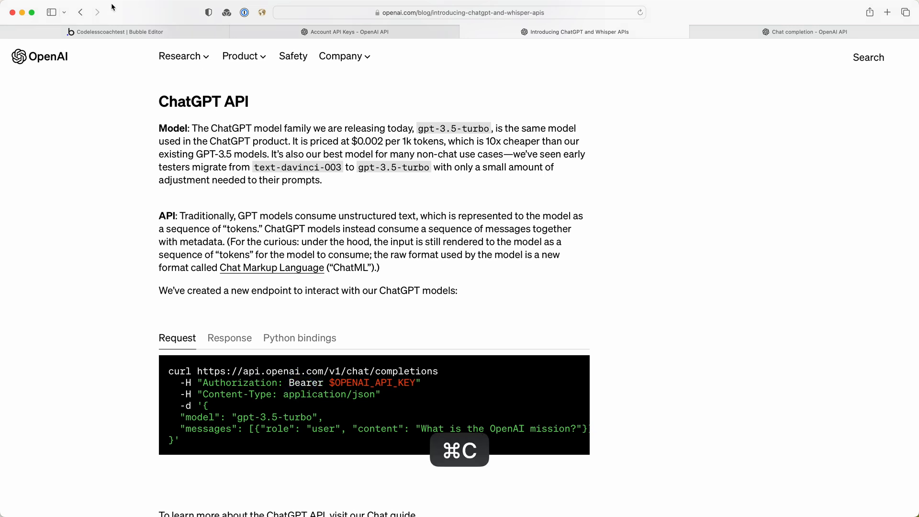
click(117, 32)
click(716, 299)
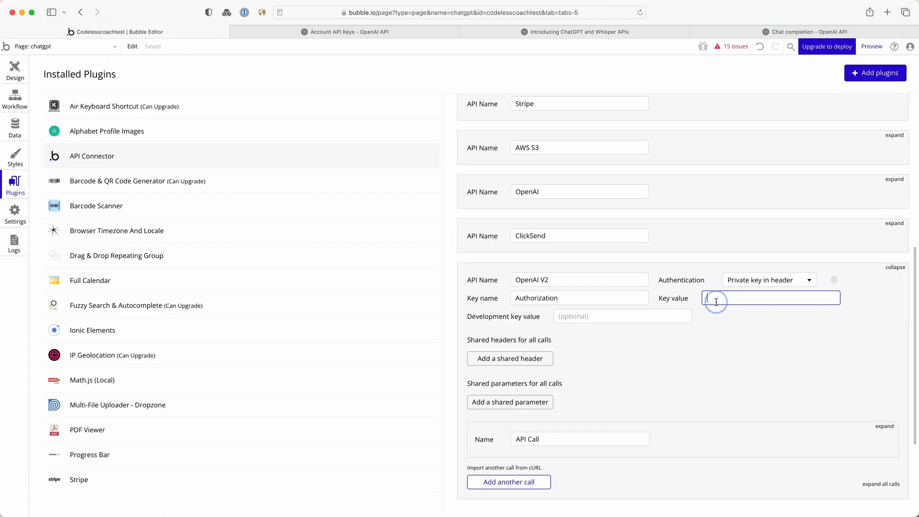
key(super+v)
Add a shared header to OpenAI V2 and paste "Content-Type: application/json" from the announcement's cURL example into its key
click(521, 359)
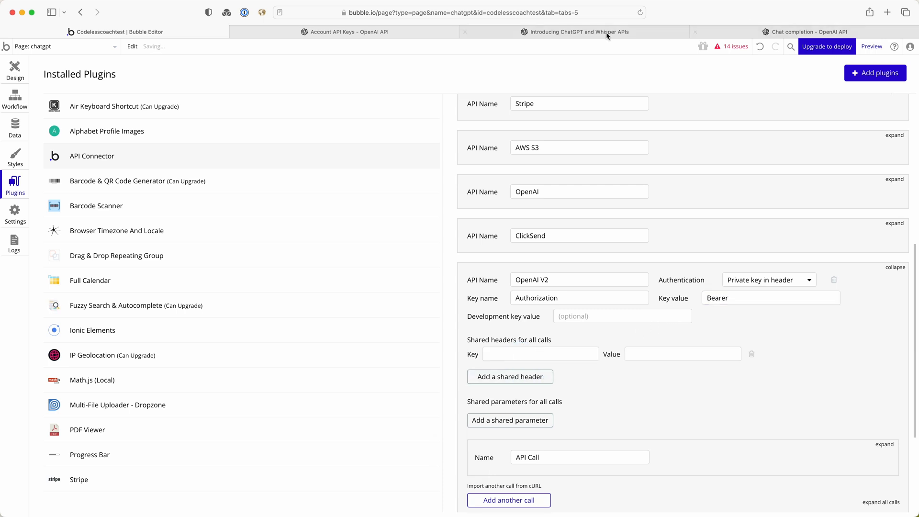
click(539, 33)
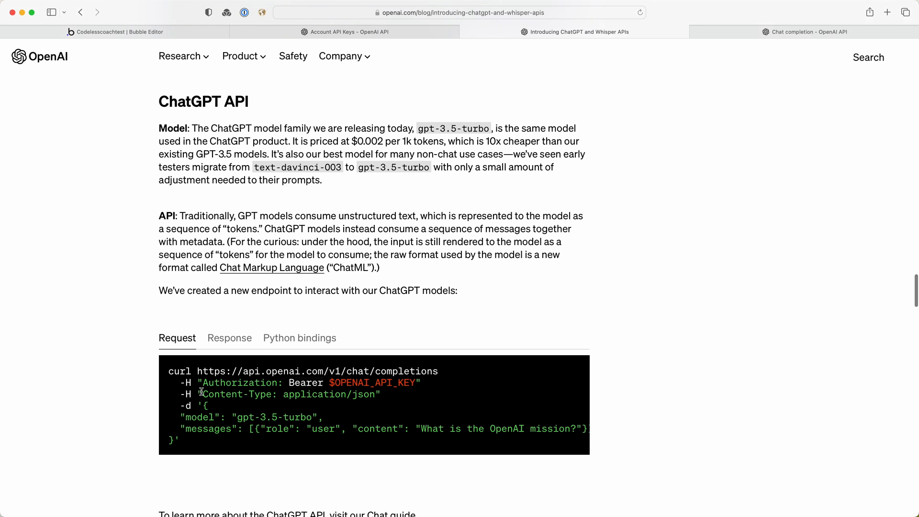
click(363, 398)
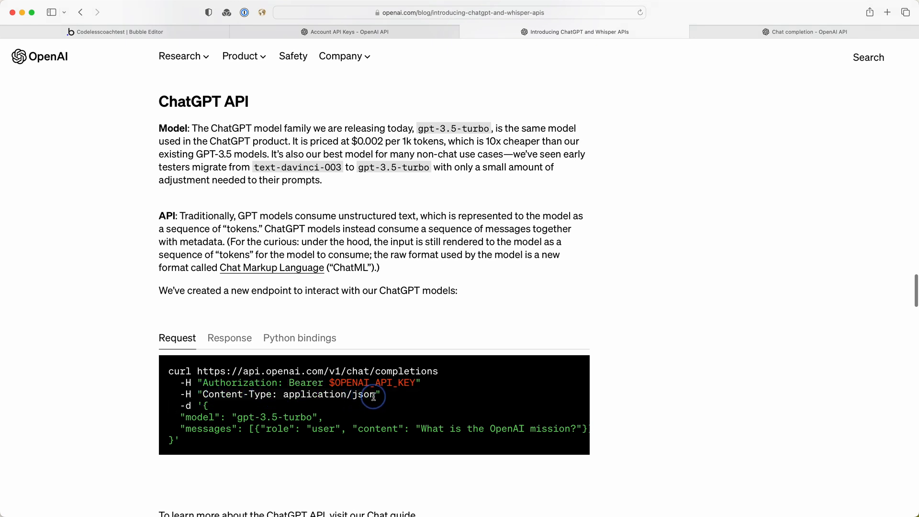
key(super+c)
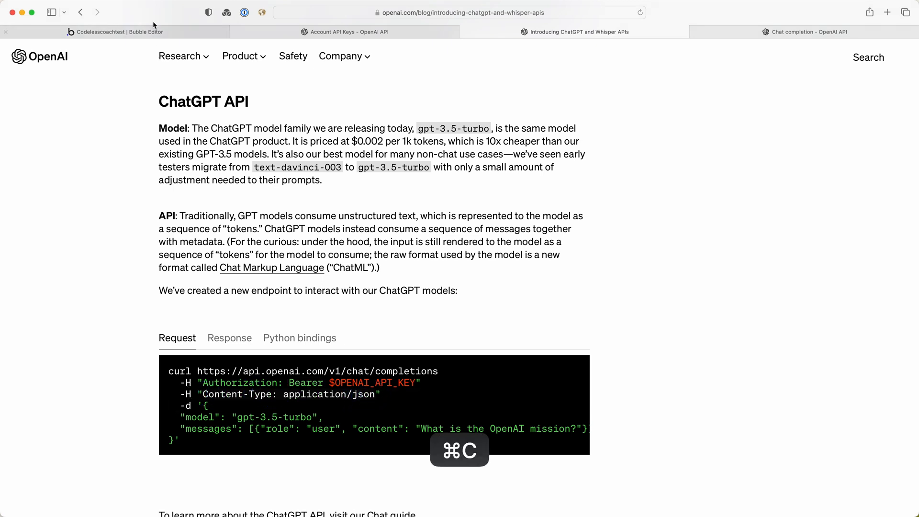
click(143, 31)
click(560, 354)
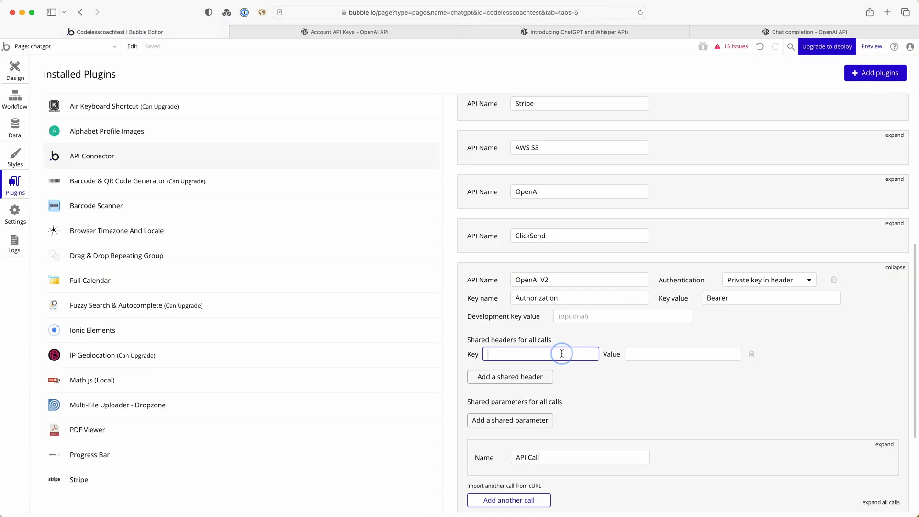
key(super+v)
Move "application/json" from the shared header's key to its value and remove the colon so the key reads Content-Type
drag(533, 354, 612, 354)
key(super+x)
click(673, 355)
key(super+v)
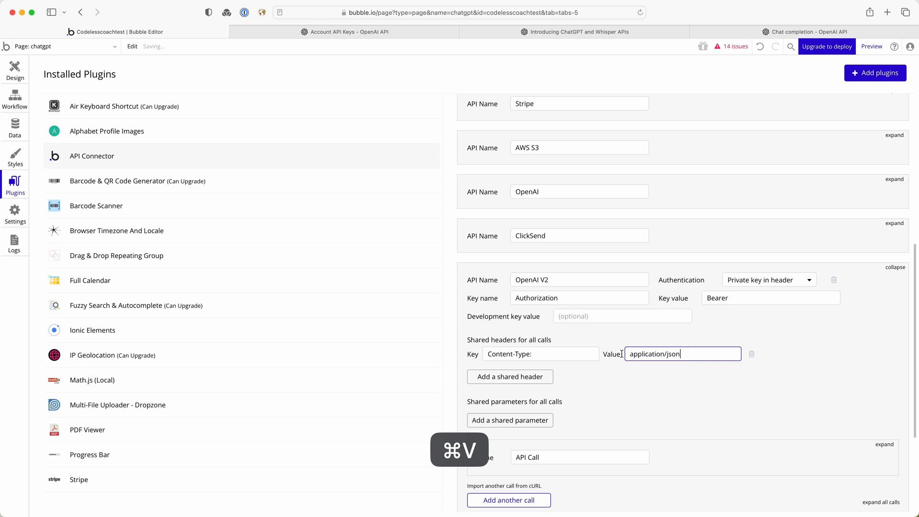
click(561, 355)
key(BackSpace)
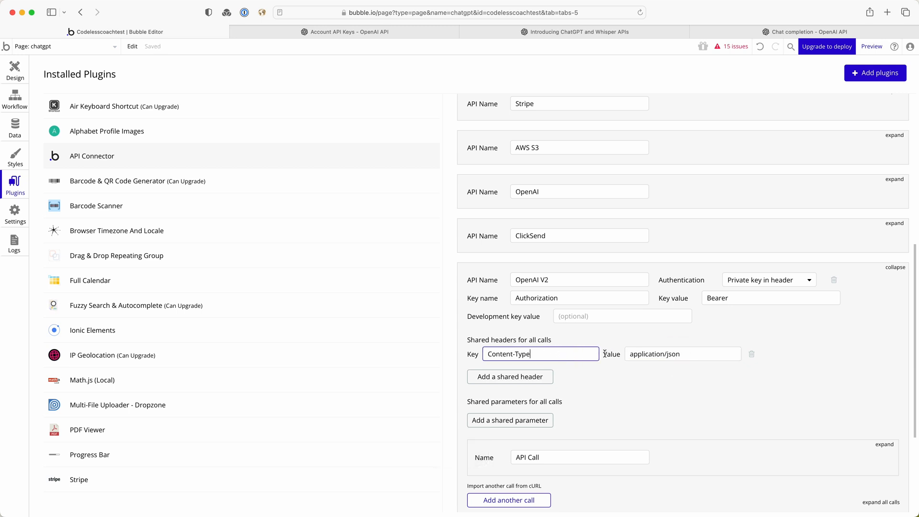
Copy the JSON body with the model and messages entries, including its braces, from the OpenAI announcement's request example
scroll(590, 353, down, 1)
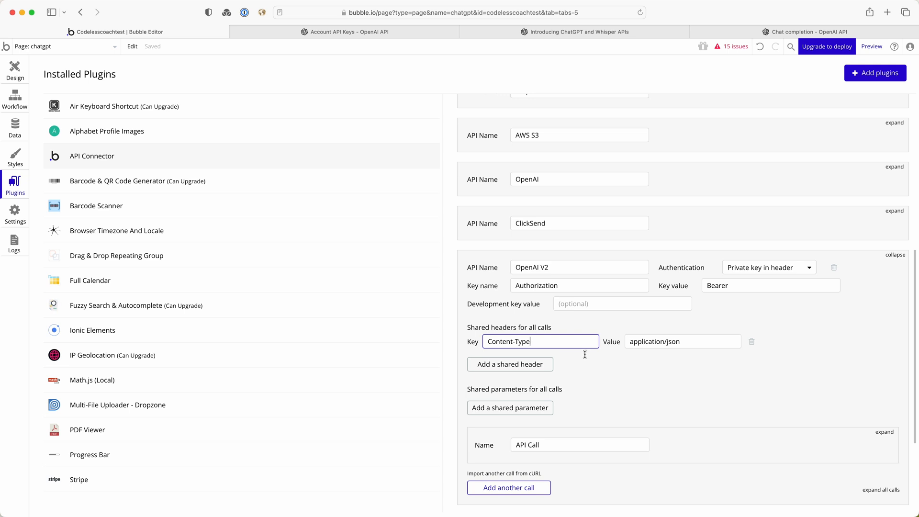
scroll(580, 344, down, 1)
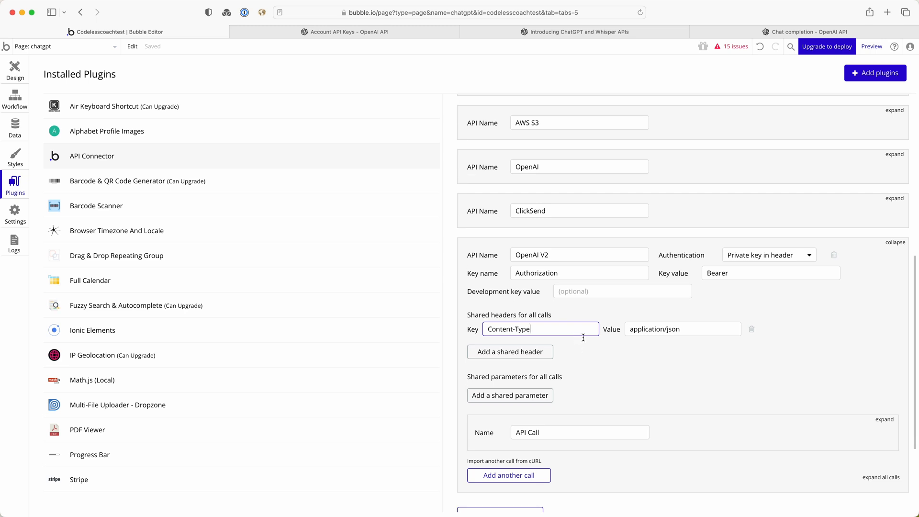
click(582, 31)
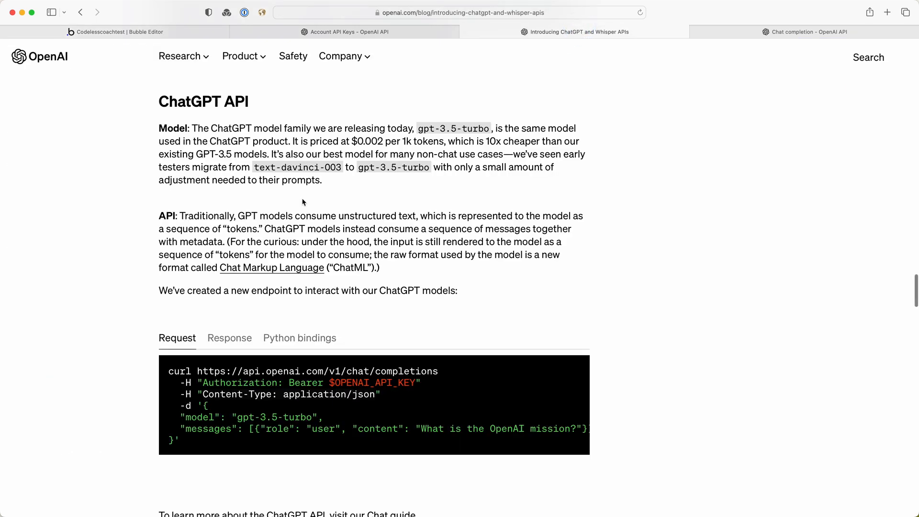
scroll(194, 432, down, 1)
scroll(195, 433, down, 1)
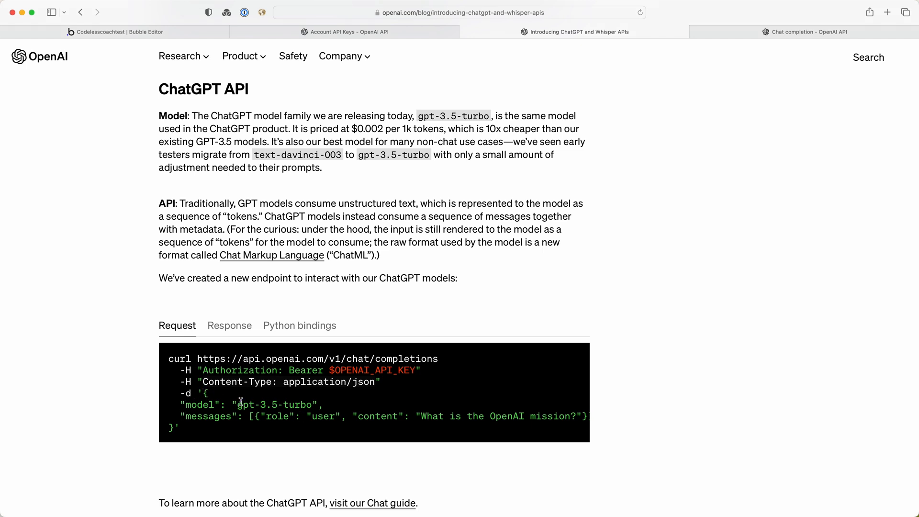
drag(205, 395, 173, 427)
key(super+c)
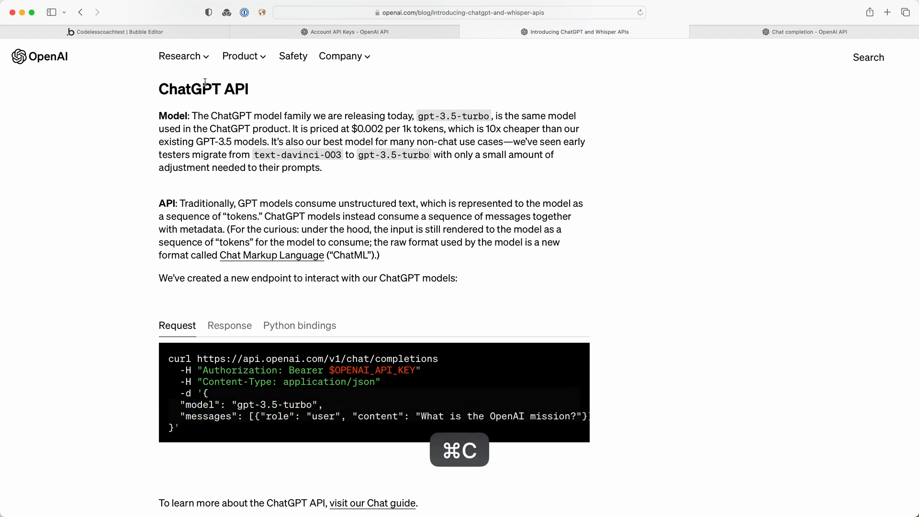
Expand the API Call under OpenAI V2 in Bubble and set its request method to POST
click(143, 33)
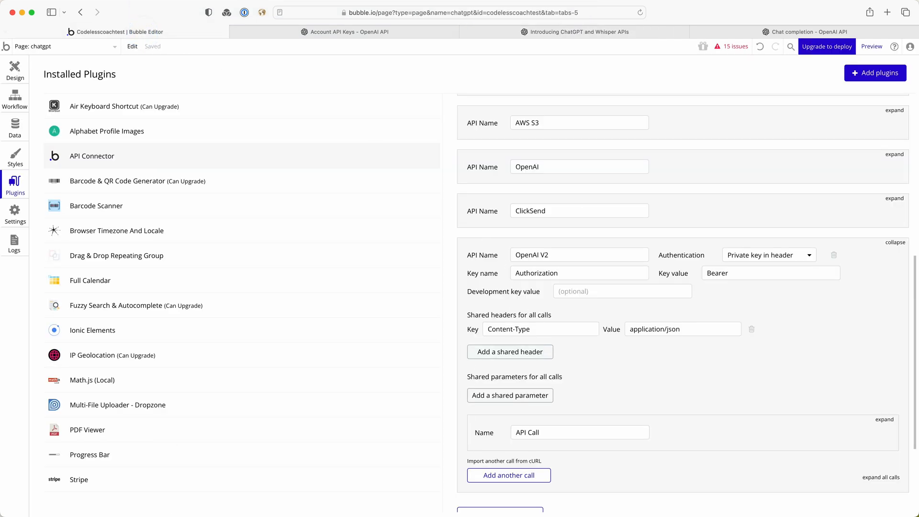
click(885, 419)
scroll(799, 416, down, 4)
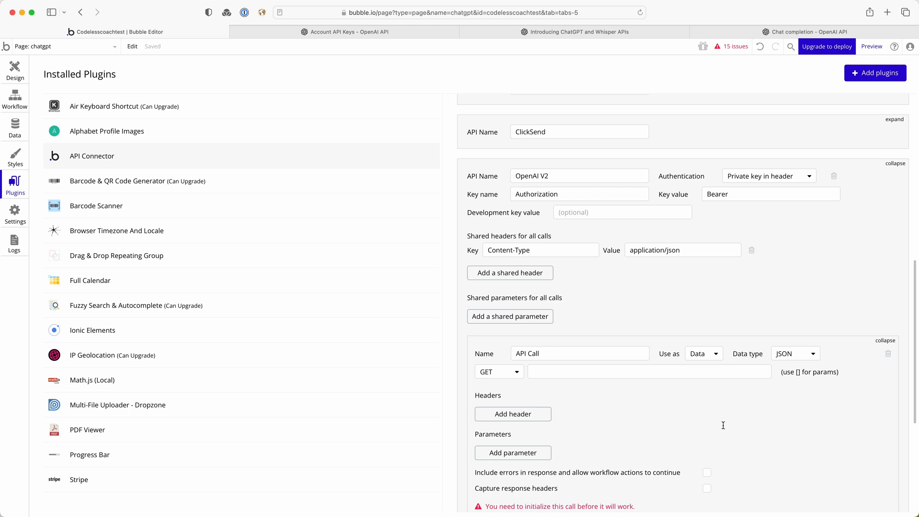
click(507, 376)
click(502, 403)
scroll(502, 403, down, 1)
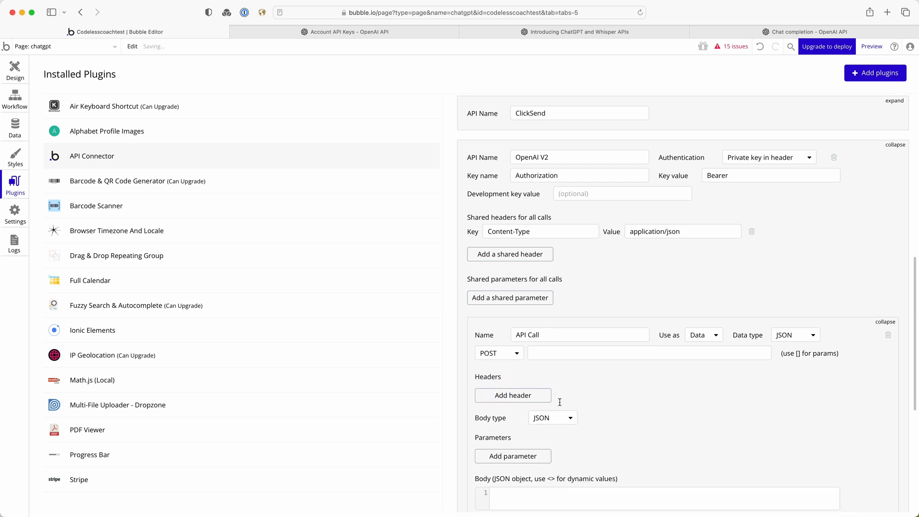
Paste the copied JSON into the API Call's body and set the call to be used as an Action
scroll(516, 360, down, 5)
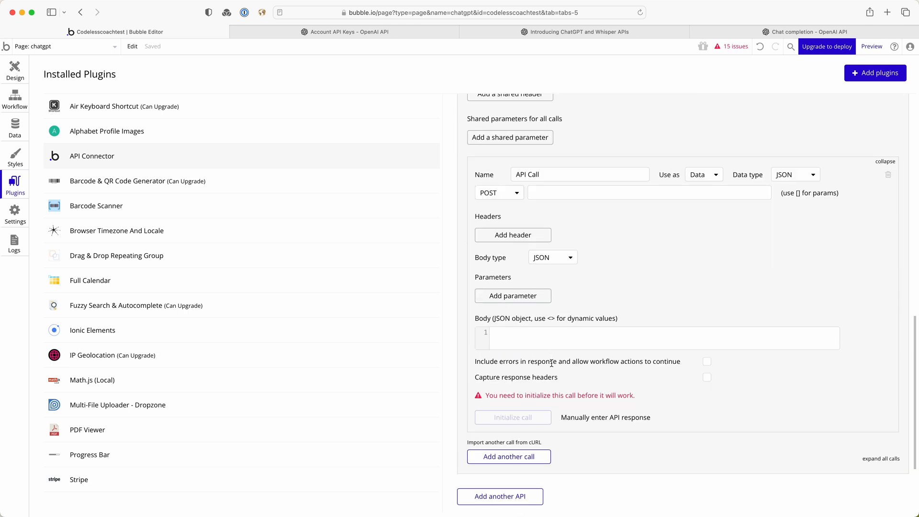
click(520, 327)
key(super+v)
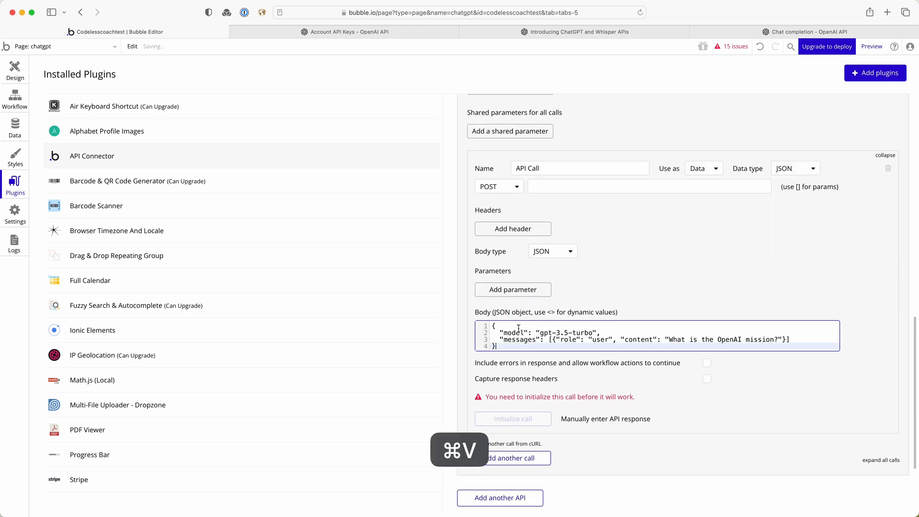
click(709, 171)
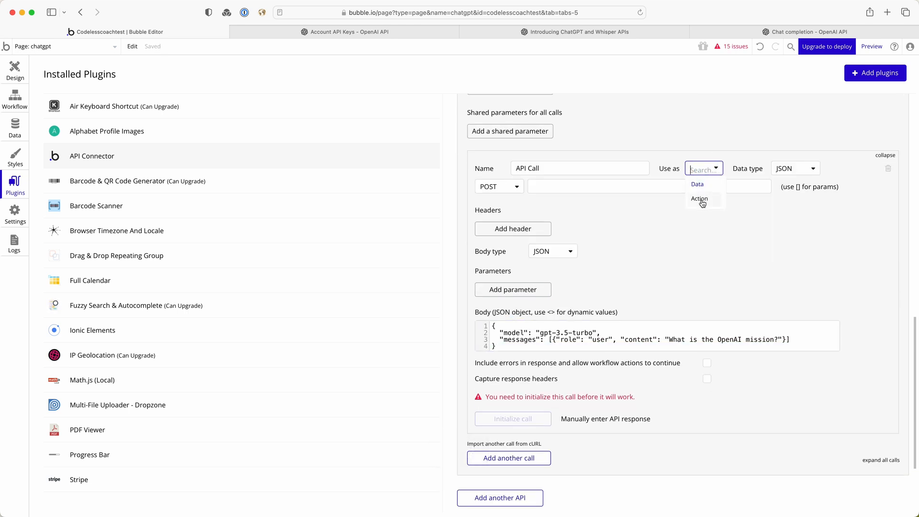
click(700, 200)
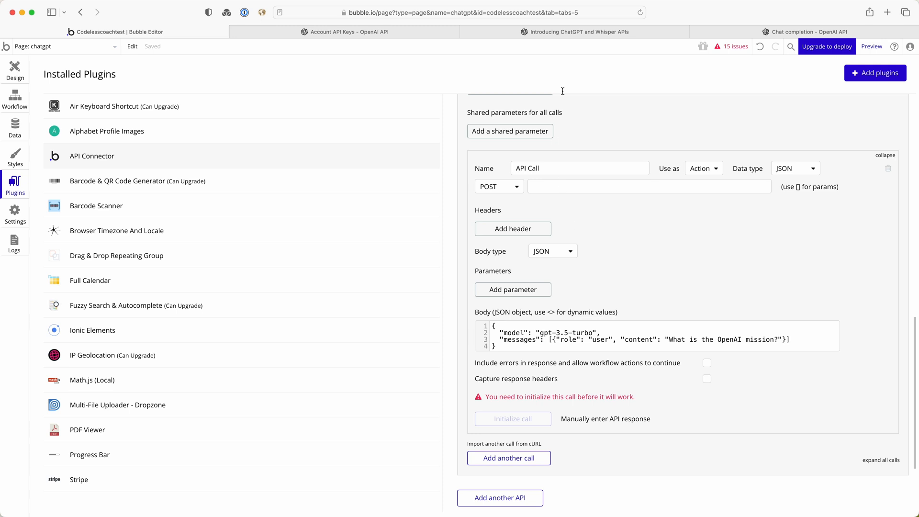
click(553, 33)
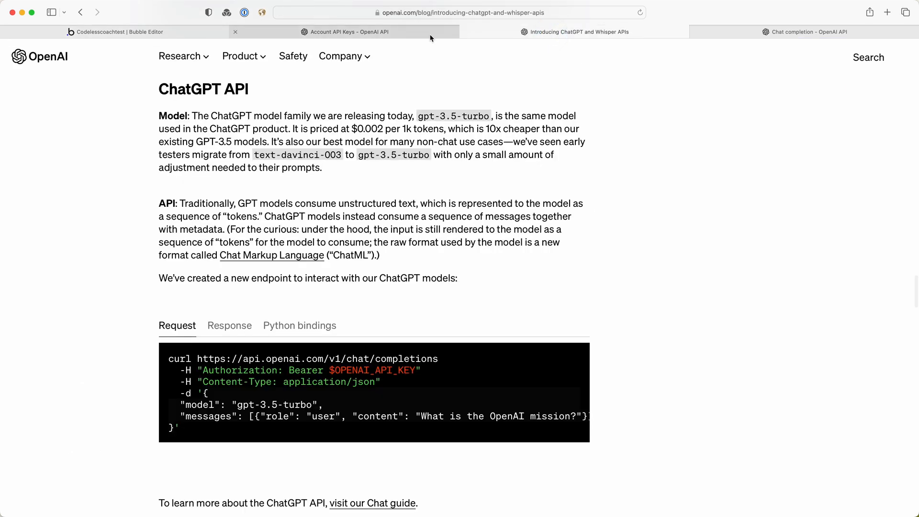
mouse_move(430, 38)
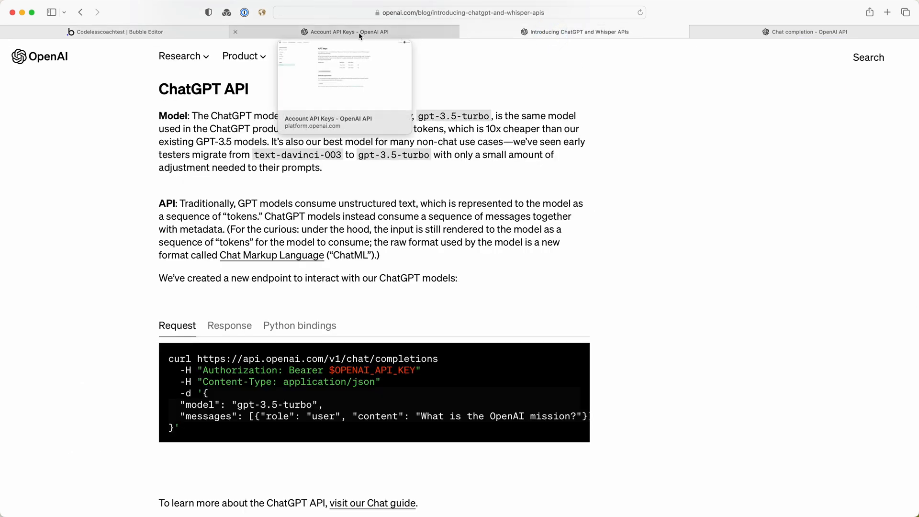
click(159, 31)
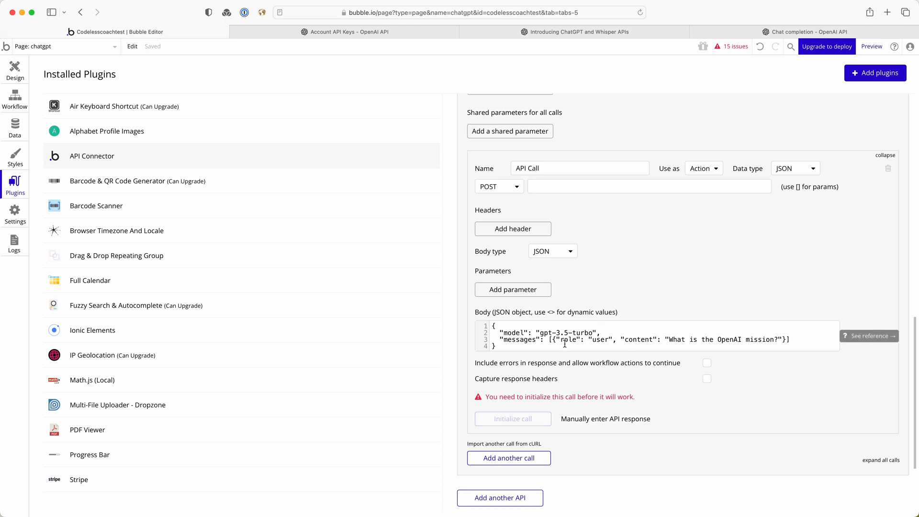
click(580, 32)
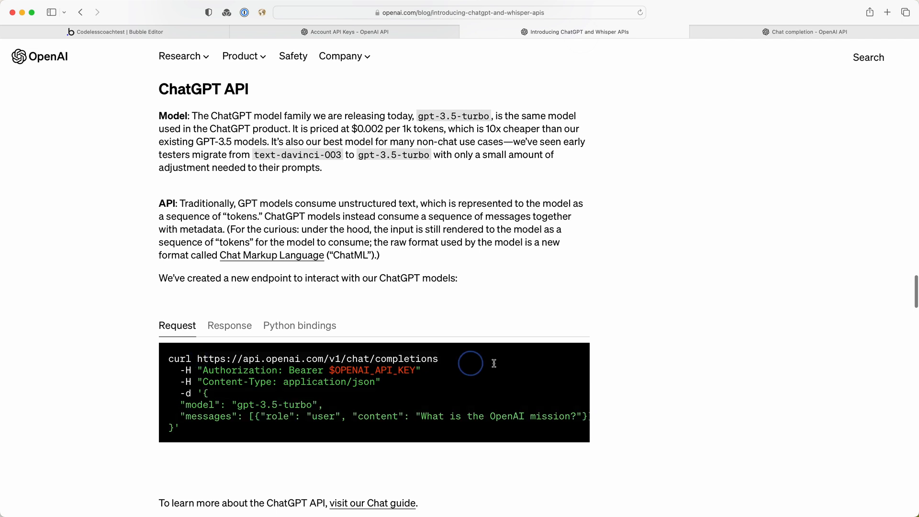
key(super+c)
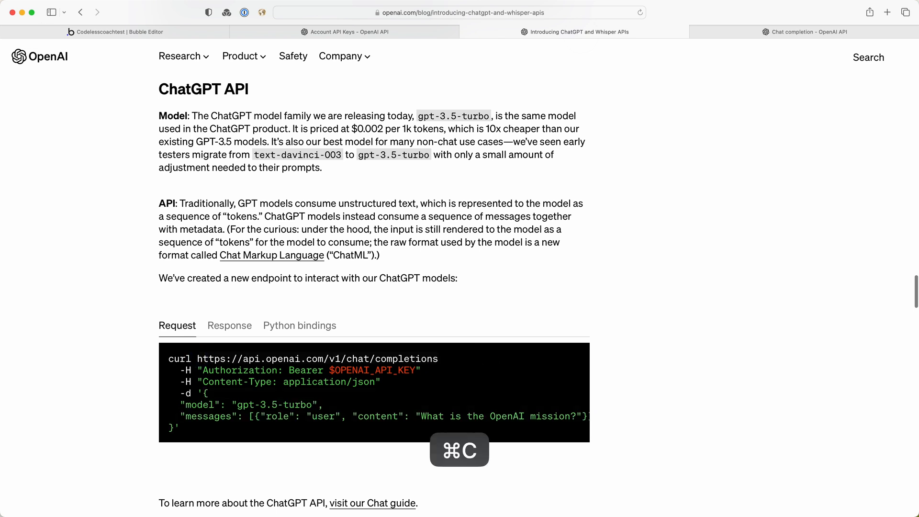
click(127, 32)
click(551, 187)
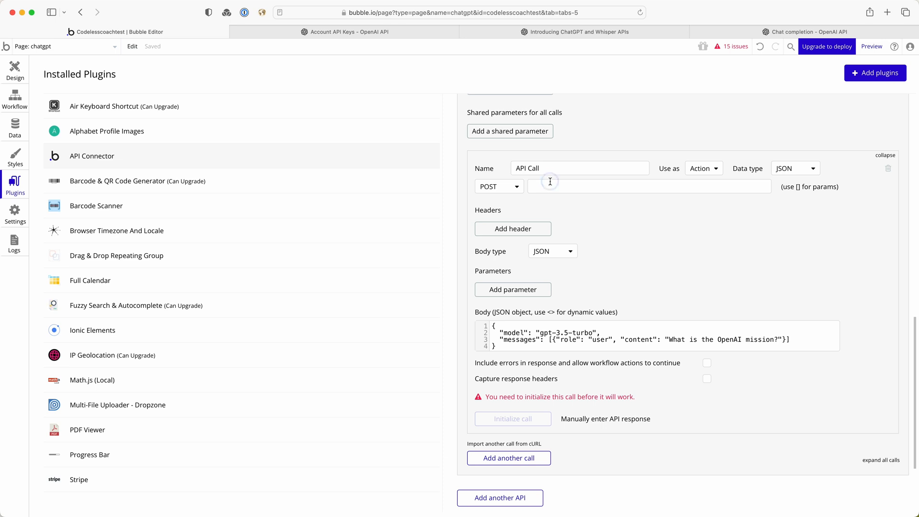
key(super+v)
Examine the messages parameter in the announcement's request and the system and user messages in the Chat completion guide's example call
click(598, 32)
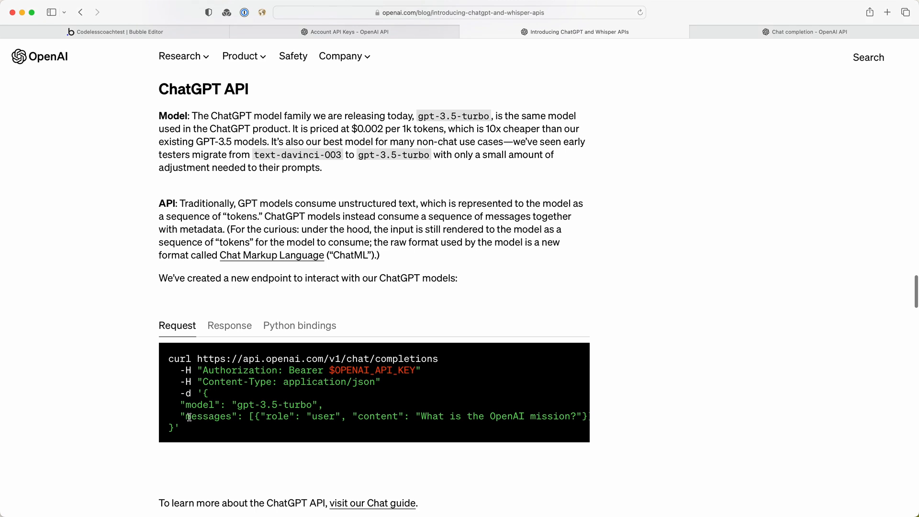
drag(184, 417, 231, 417)
click(235, 417)
click(802, 32)
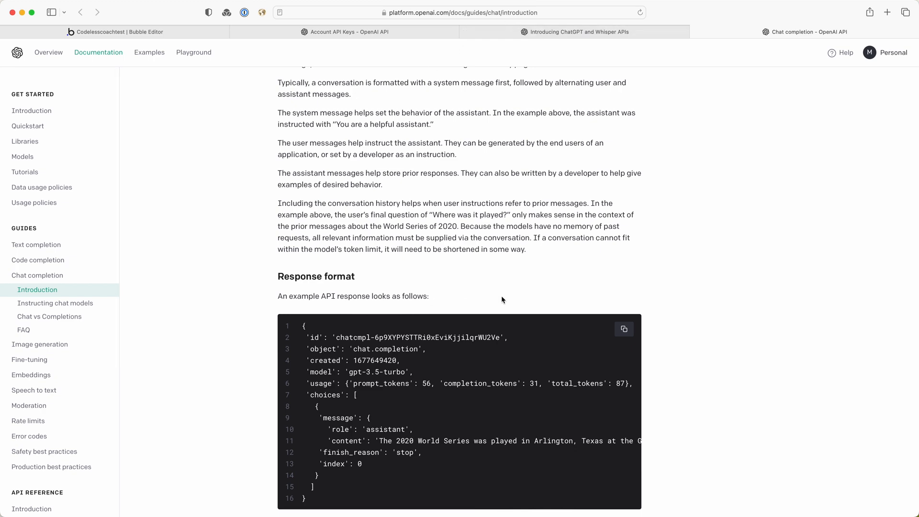
scroll(575, 290, up, 10)
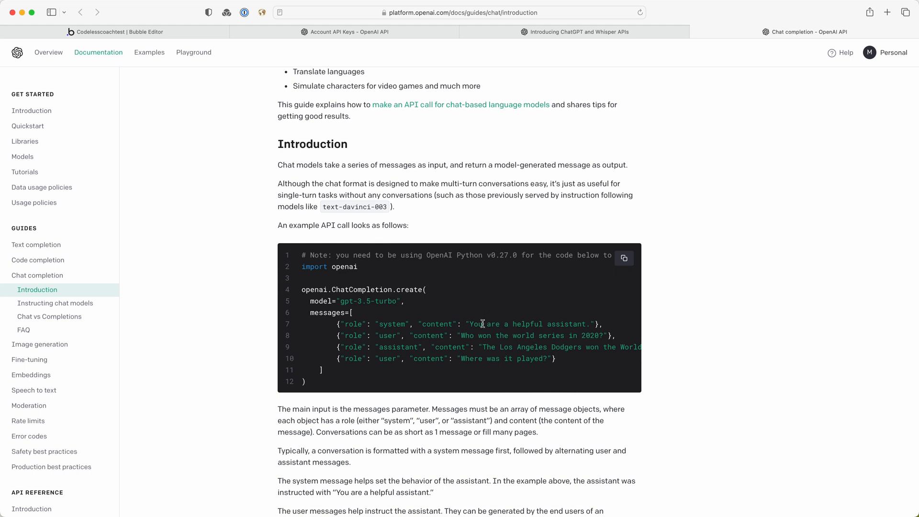
drag(470, 324, 590, 324)
click(617, 336)
drag(461, 335, 604, 335)
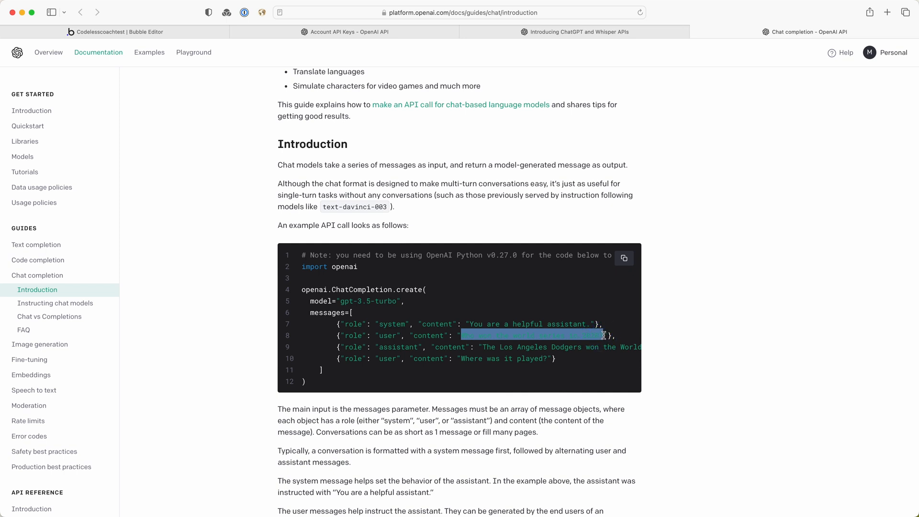
click(594, 335)
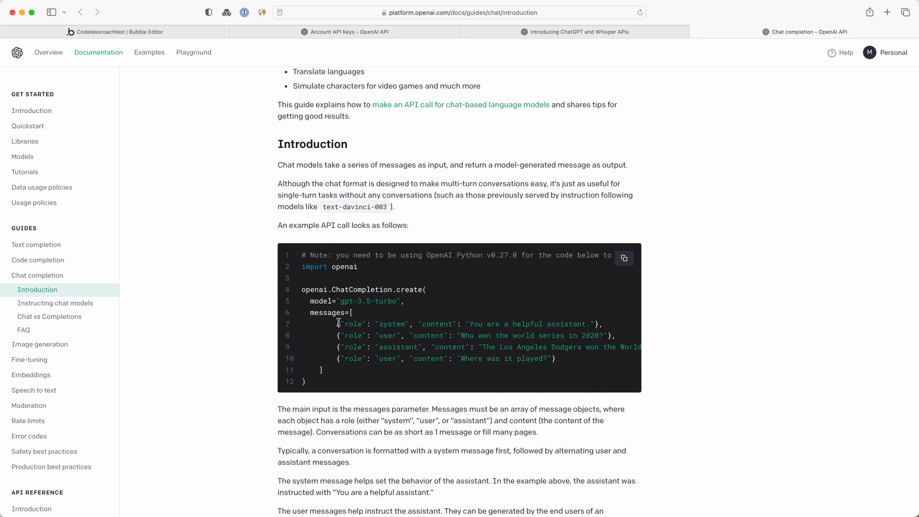
Copy the guide's system message and first user message and paste them over the single user message in Bubble's JSON body
drag(338, 324, 613, 335)
key(super+c)
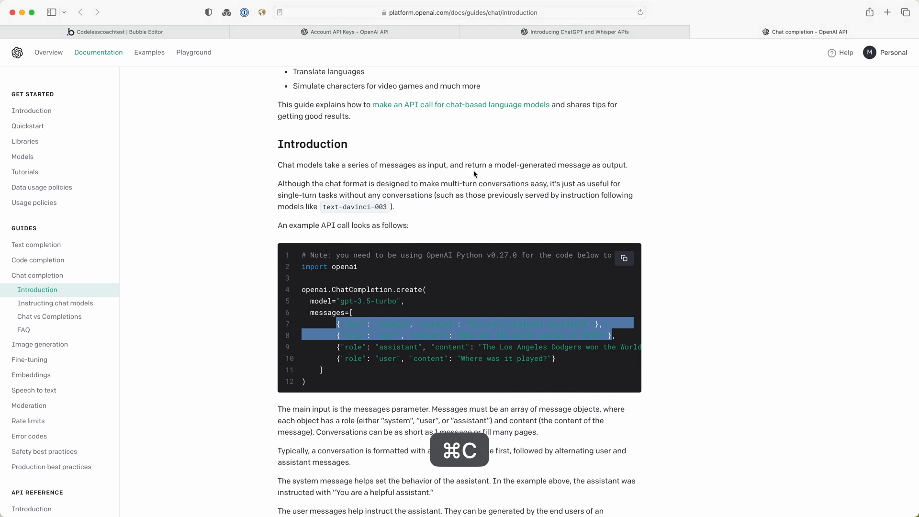
click(165, 31)
click(565, 334)
click(551, 339)
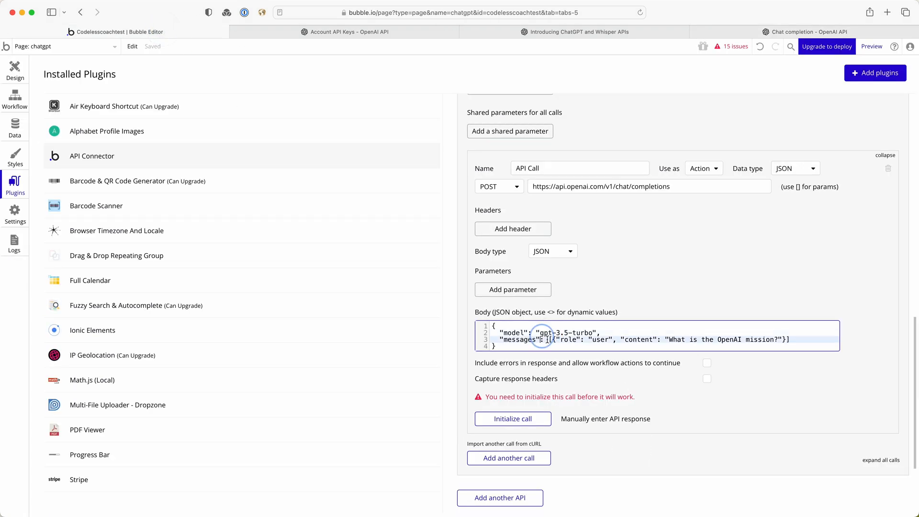
drag(552, 339, 786, 340)
key(super+v)
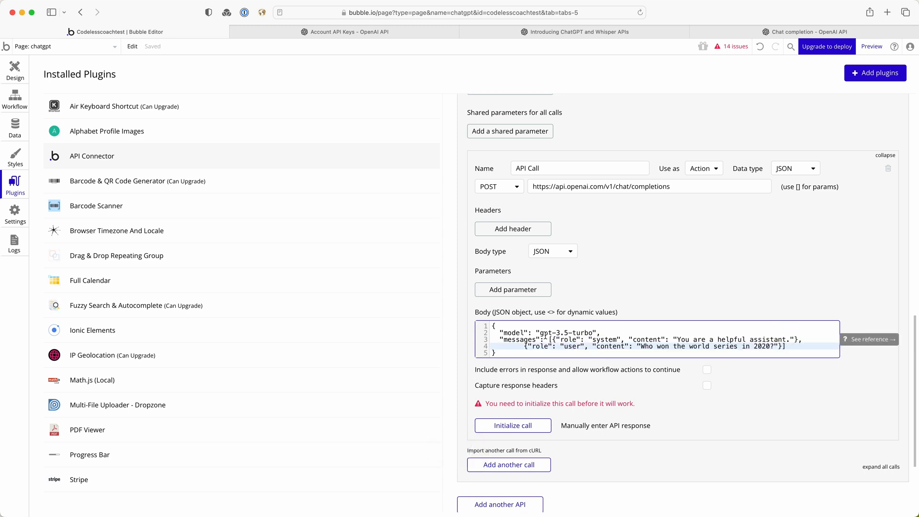
Put the messages array on its own line in the JSON body and indent it to align with the user message
click(547, 339)
key(Return)
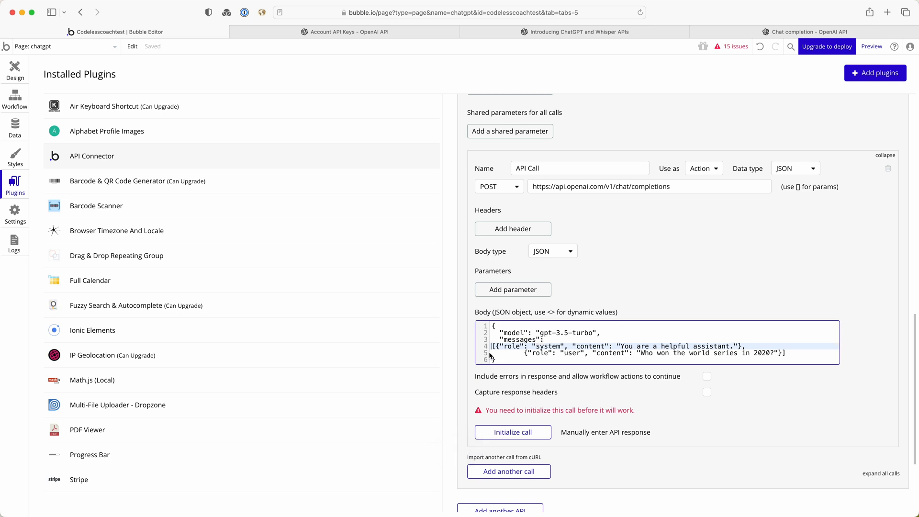
key(Tab)
key(Tab)
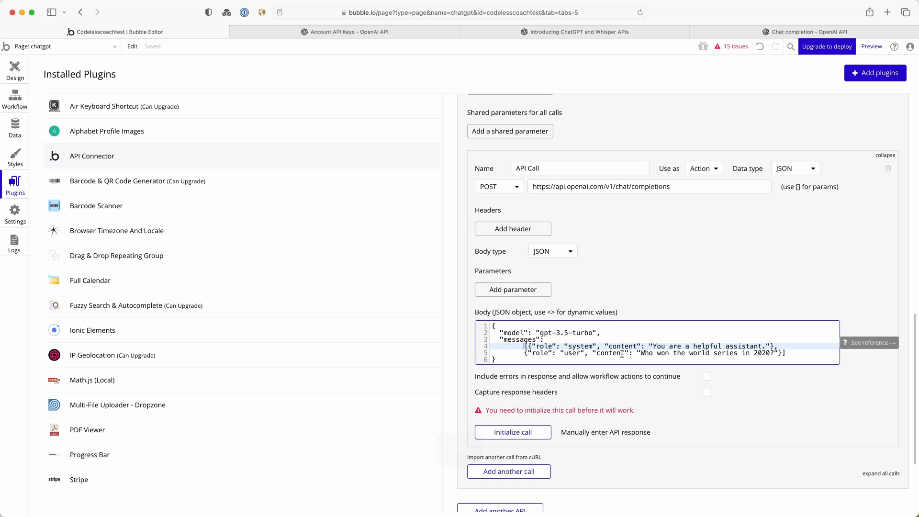
Set the system message's content to "You are a assistant in a software development agency. Write the following email."
drag(654, 345, 768, 343)
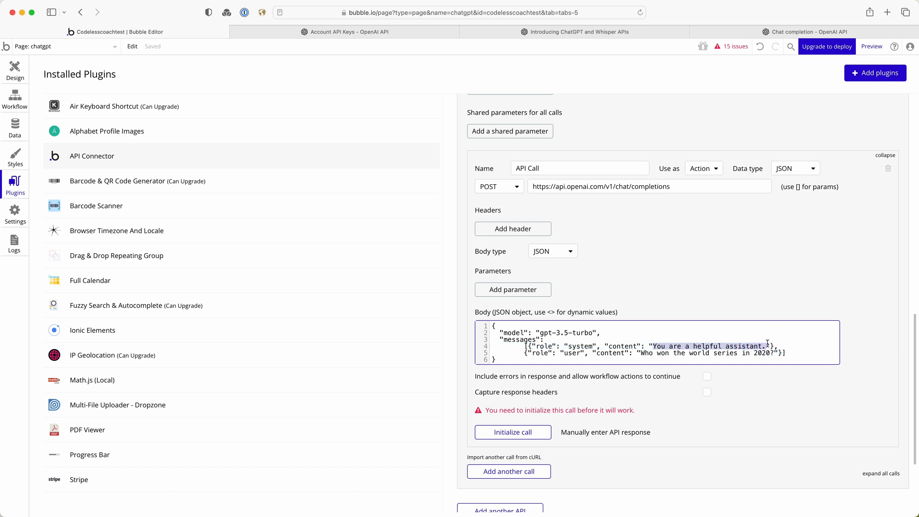
text(You are a)
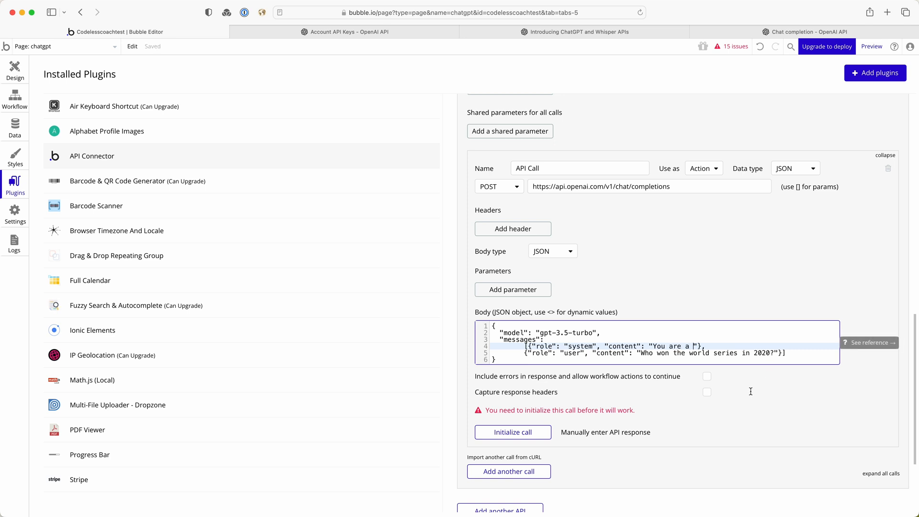
key(super+Tab)
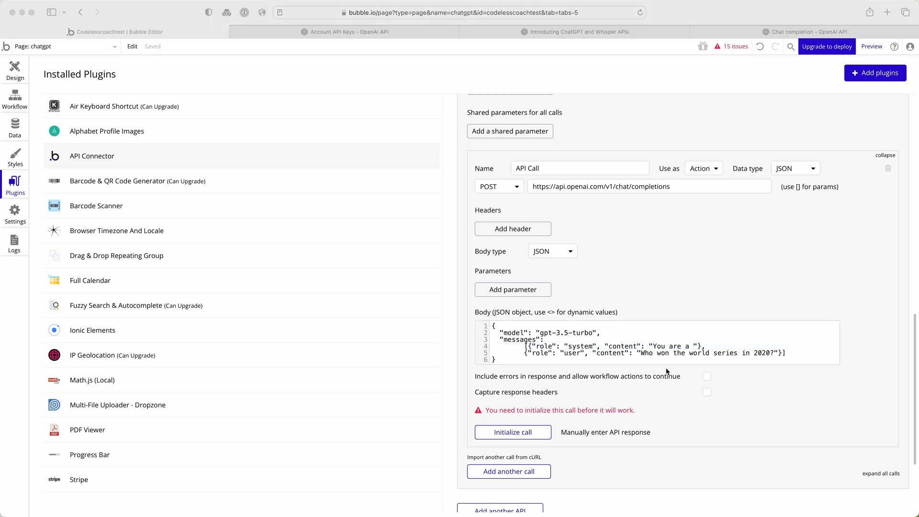
click(693, 346)
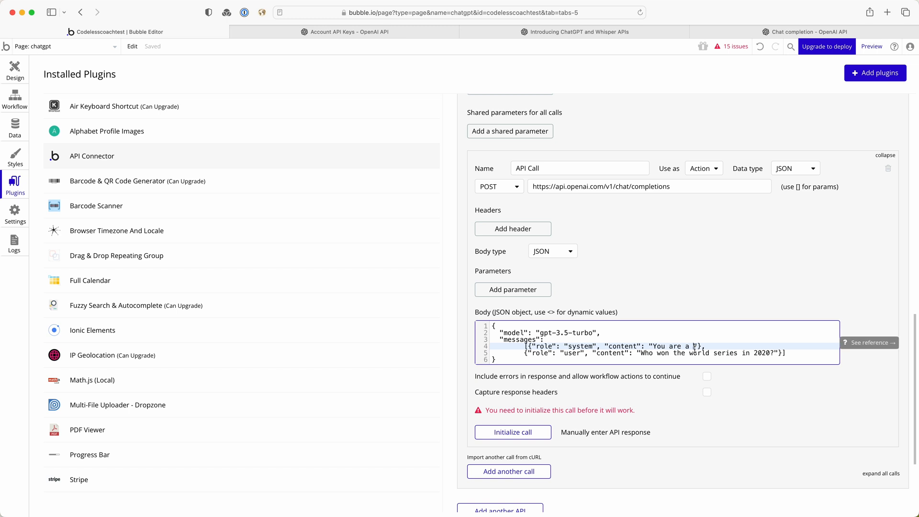
text(assistant in a software development age)
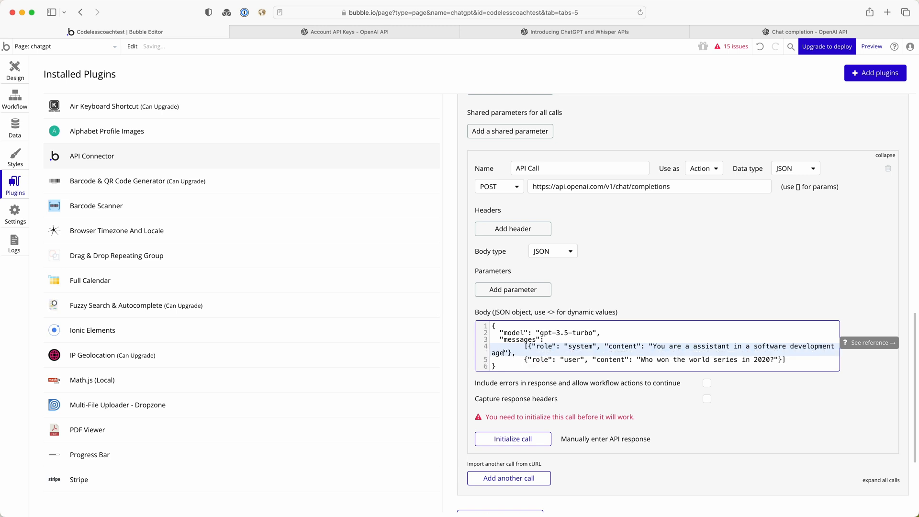
text(ncy. WRite)
key(BackSpace)
key(BackSpace)
key(BackSpace)
key(BackSpace)
key(BackSpace)
text(rite the )
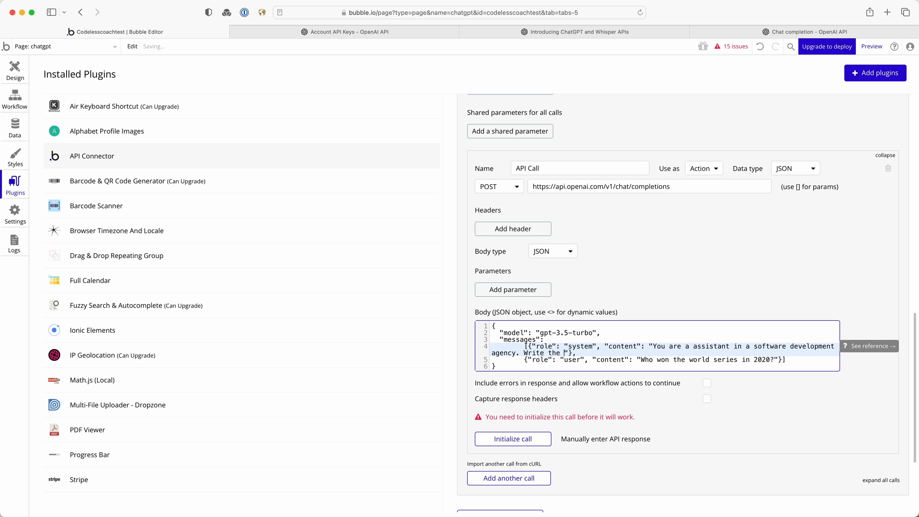
text(following email.)
Set the user message's content to "I need an email to send to a warm lead, asking if they still require our services."
drag(640, 362, 774, 359)
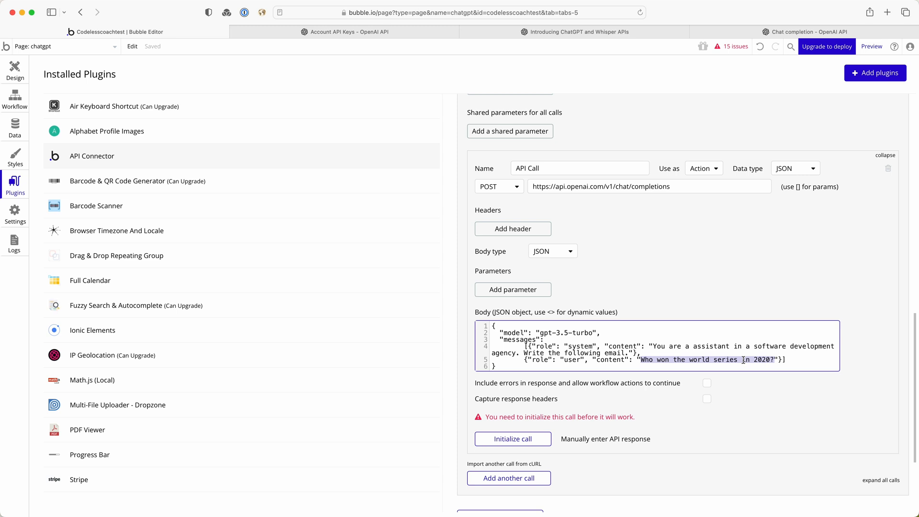
text(I need an email )
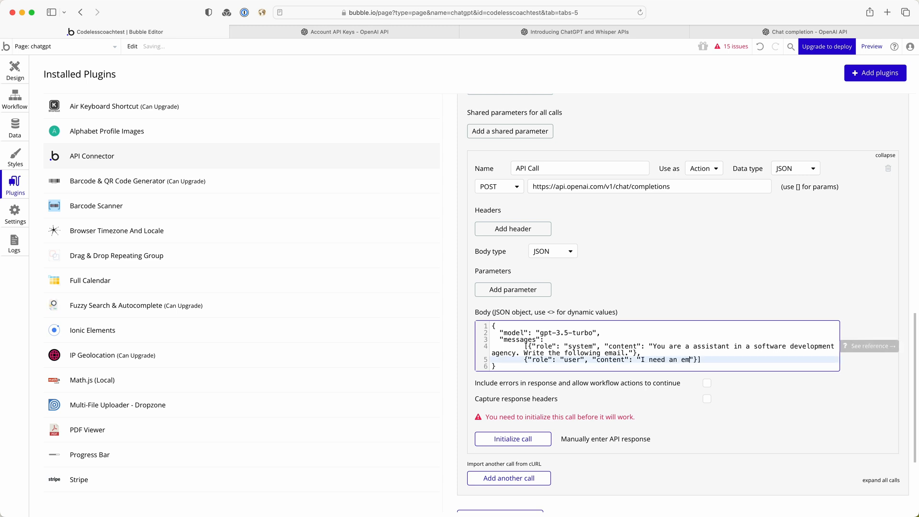
text(to send to a wam)
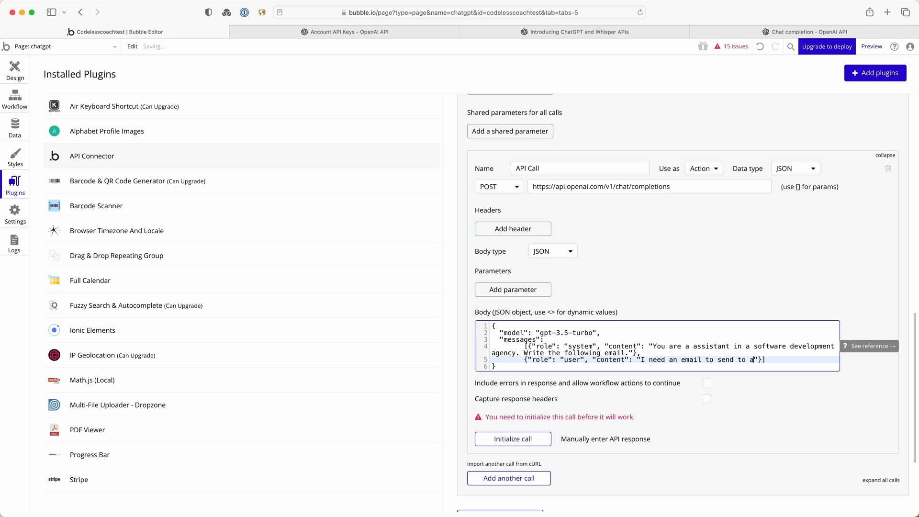
text(m lead, asking if th)
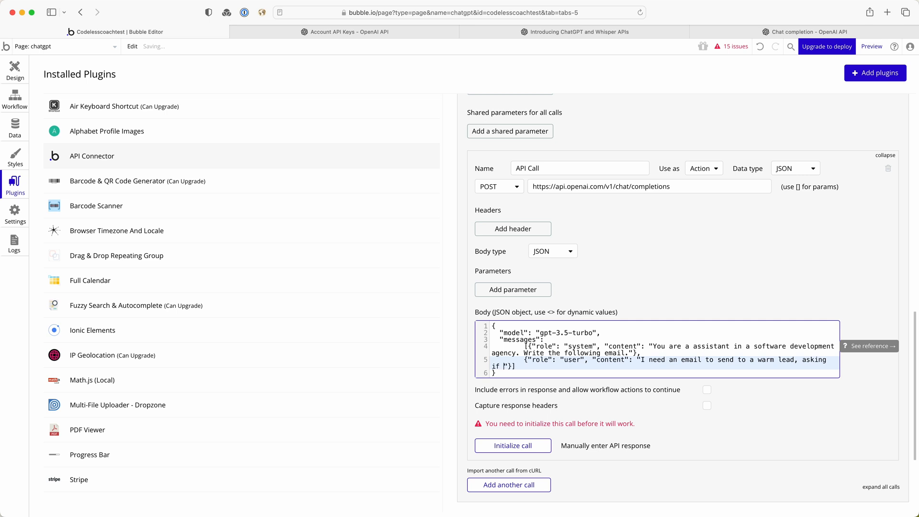
text(ey still require our services.)
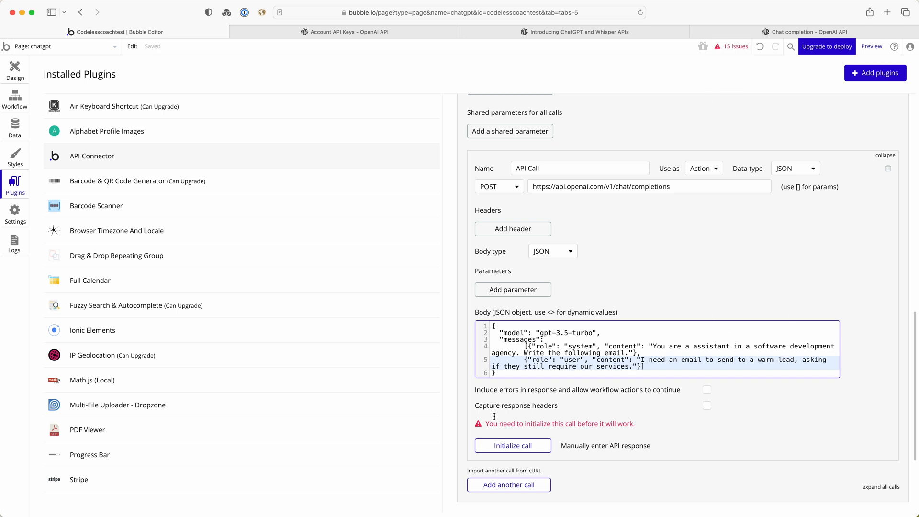
Generate a new secret key on OpenAI's API keys page, copy it and dismiss the key dialog
click(354, 32)
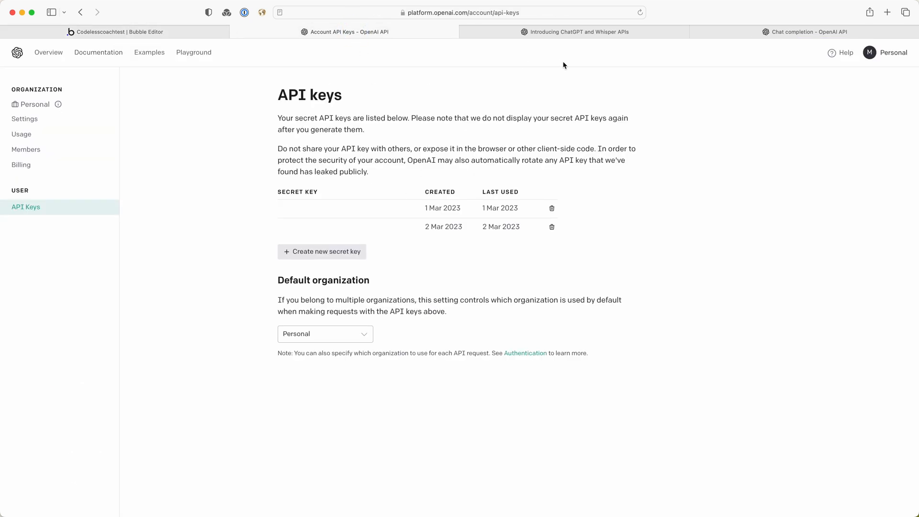
click(318, 251)
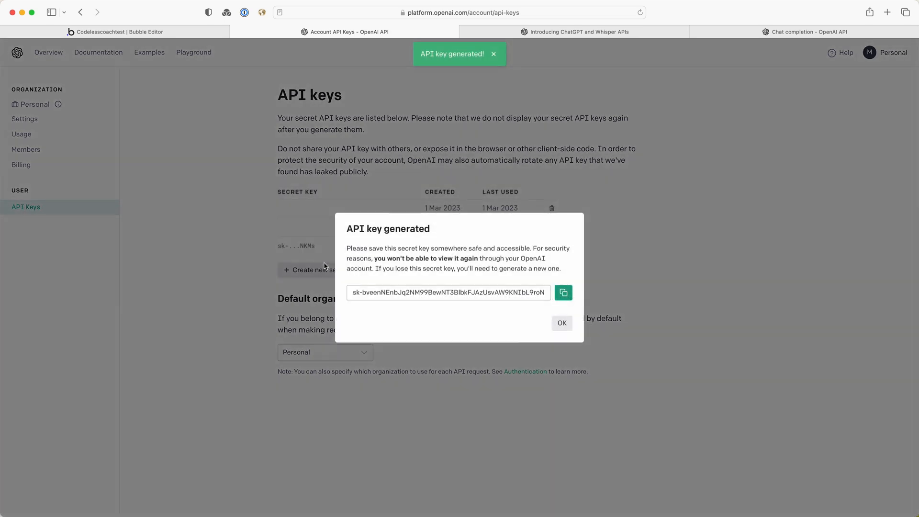
click(563, 293)
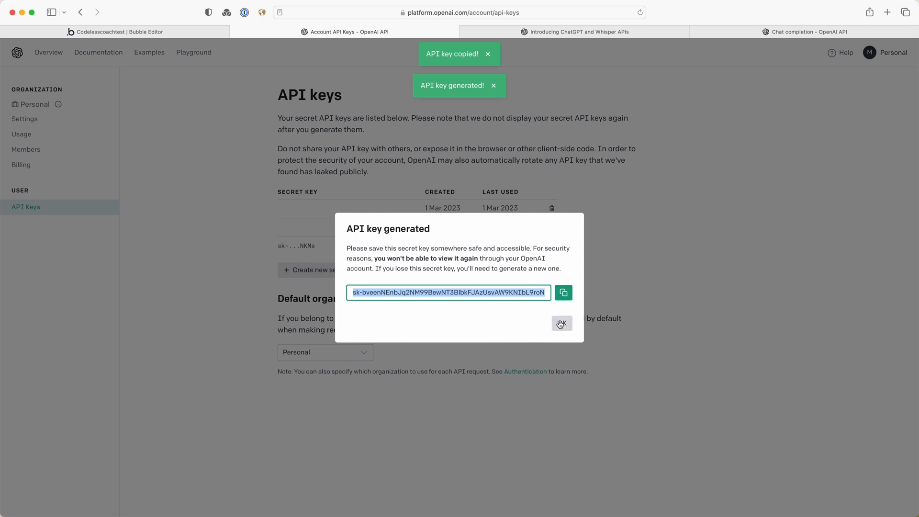
key(super+c)
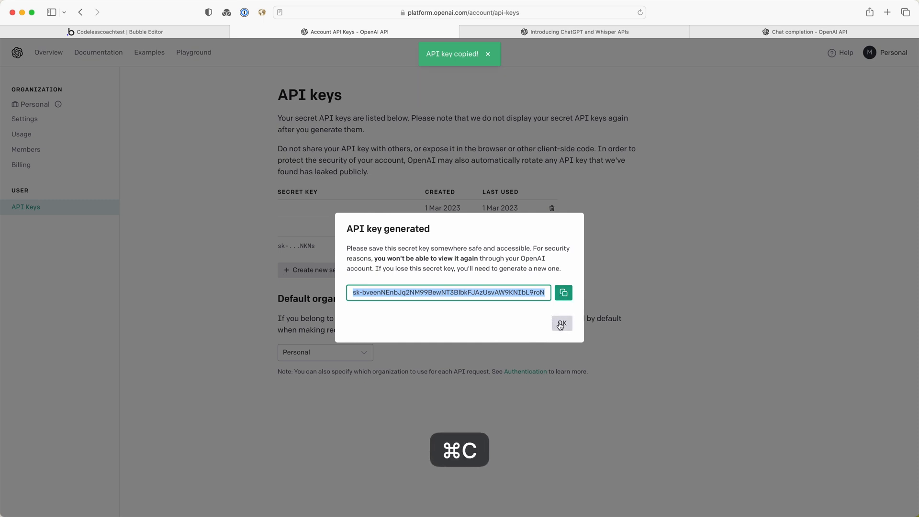
click(560, 324)
Back in Bubble, paste the API key after "Bearer" in the OpenAI V2 Authorization key value
click(195, 32)
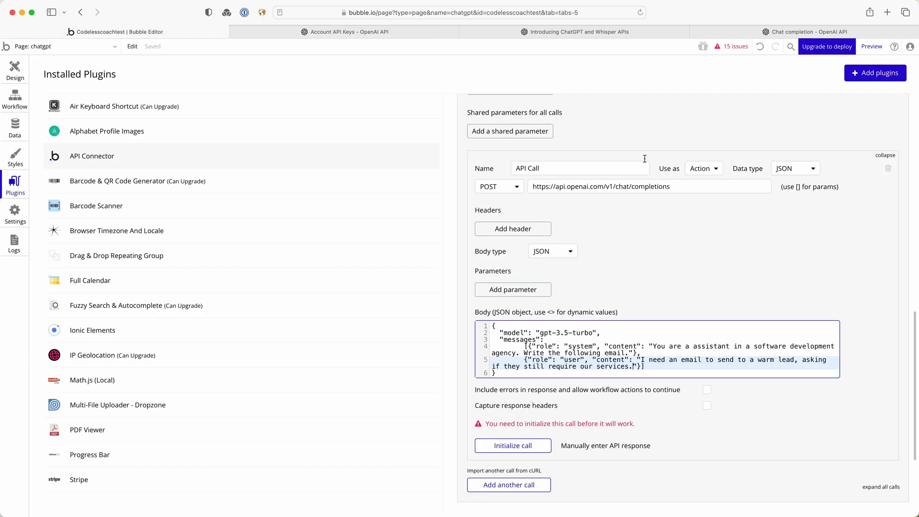
scroll(744, 189, up, 3)
click(744, 164)
key(super+v)
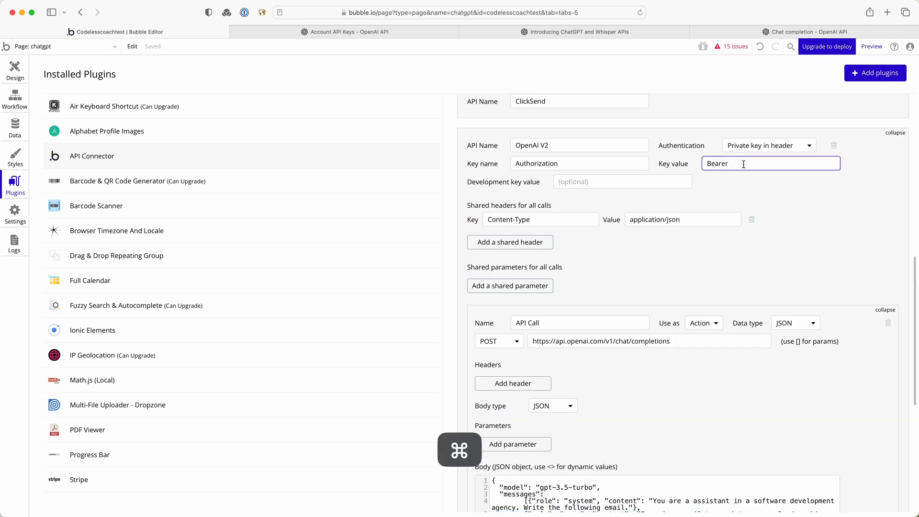
click(777, 239)
Initialize the OpenAI V2 API call, show the raw data of the response, and save the returned values
scroll(777, 242, down, 4)
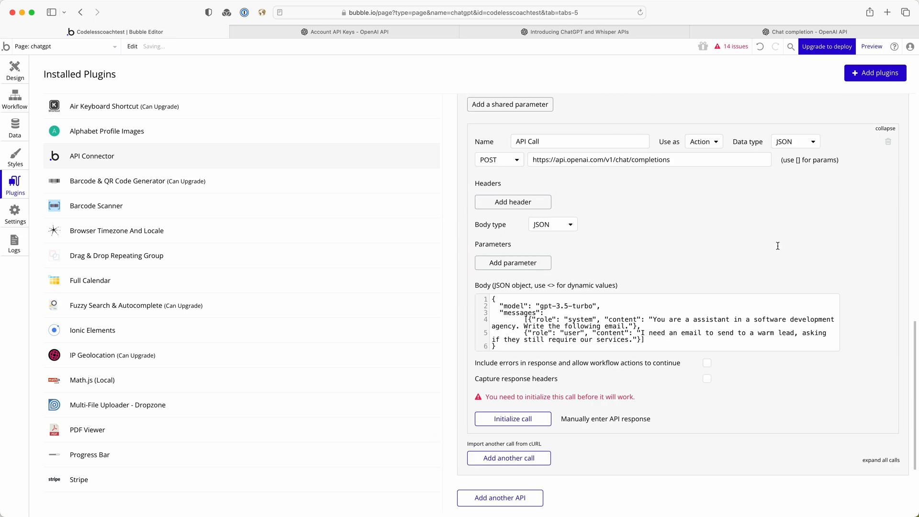
click(530, 419)
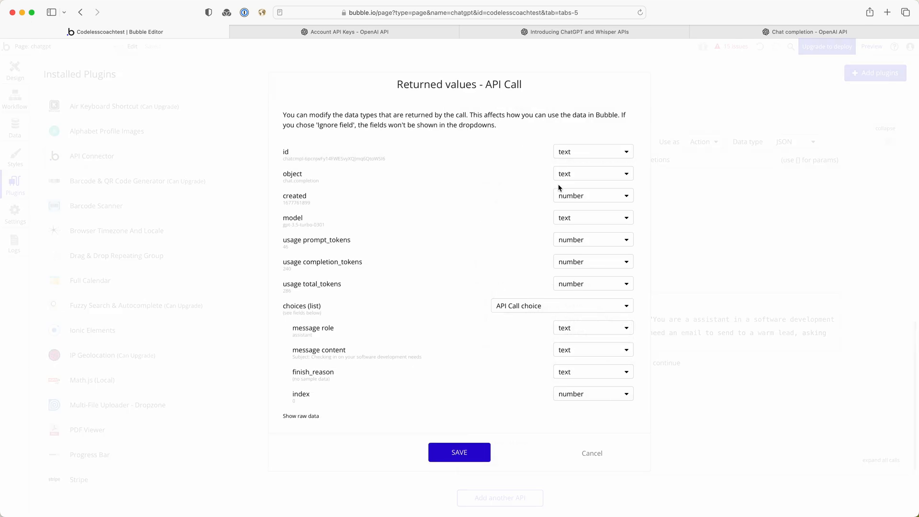
click(306, 416)
scroll(387, 370, down, 2)
scroll(387, 370, down, 4)
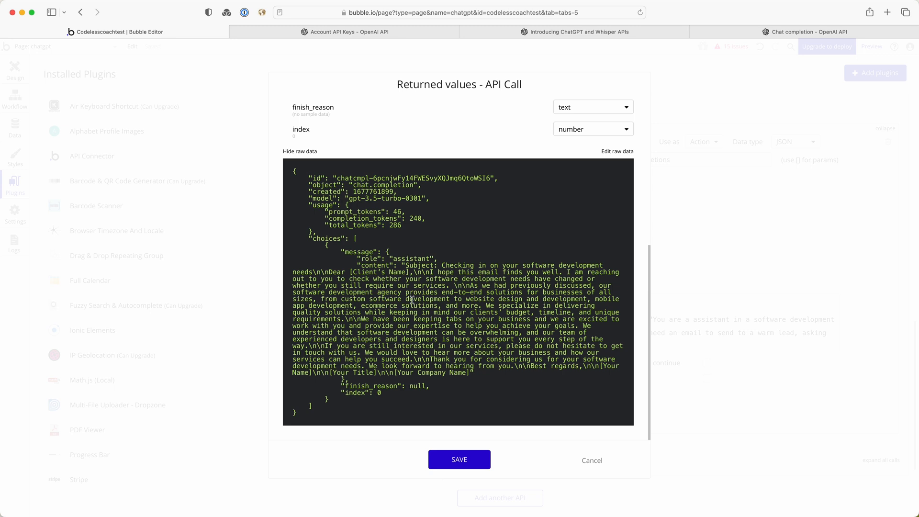
click(473, 462)
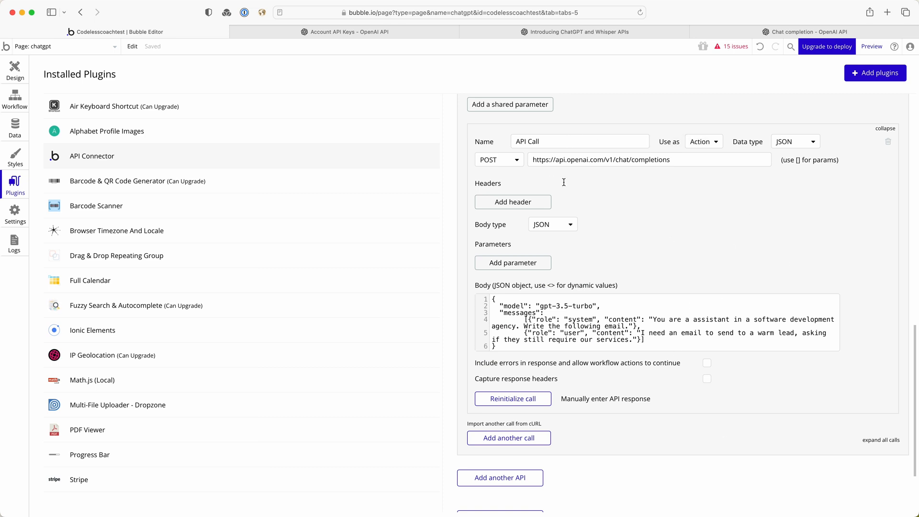
Rename the API call as "Generate text with ChatGPT"
triple_click(567, 143)
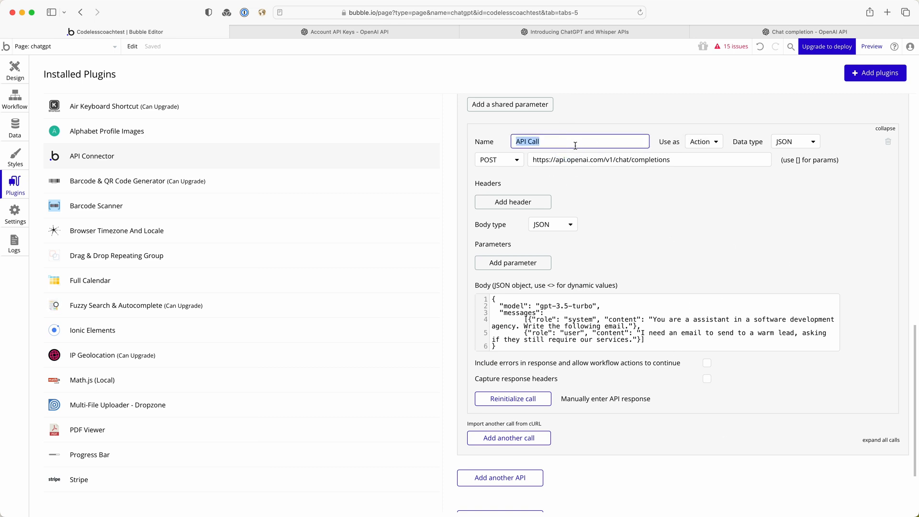
text(Generate tex)
text(t with ChatGTP)
text(PT)
Draw a multiline input about 522 by 125 px on the chatgpt page and a button about 325 by 56 px beneath it
click(15, 73)
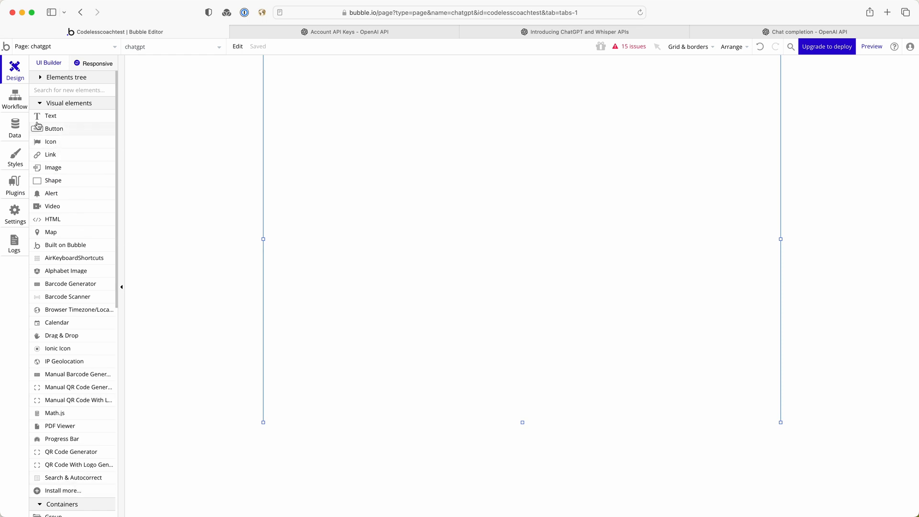
click(63, 90)
text(multi)
click(81, 119)
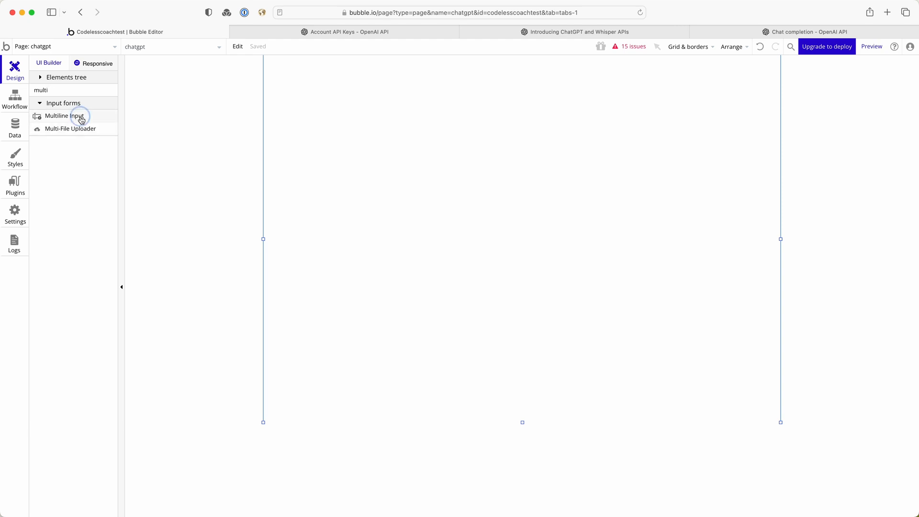
drag(421, 114, 646, 174)
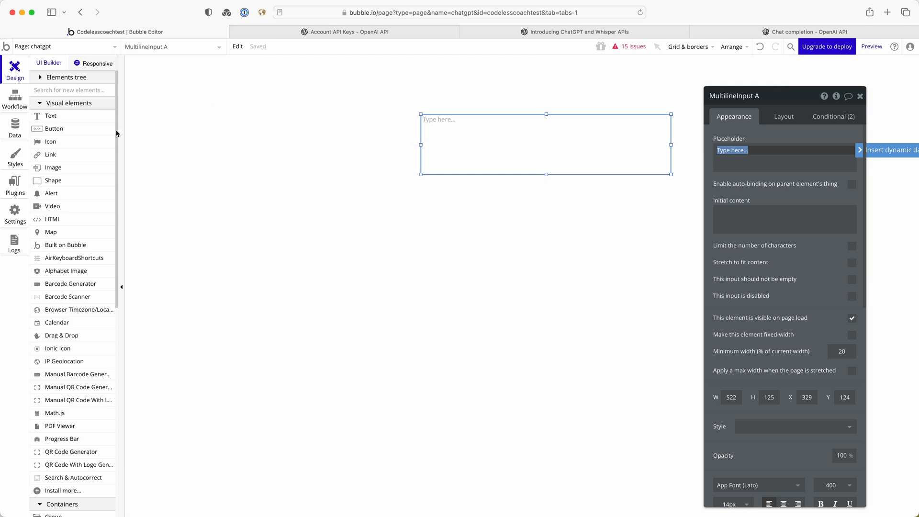
click(76, 130)
drag(425, 183, 575, 208)
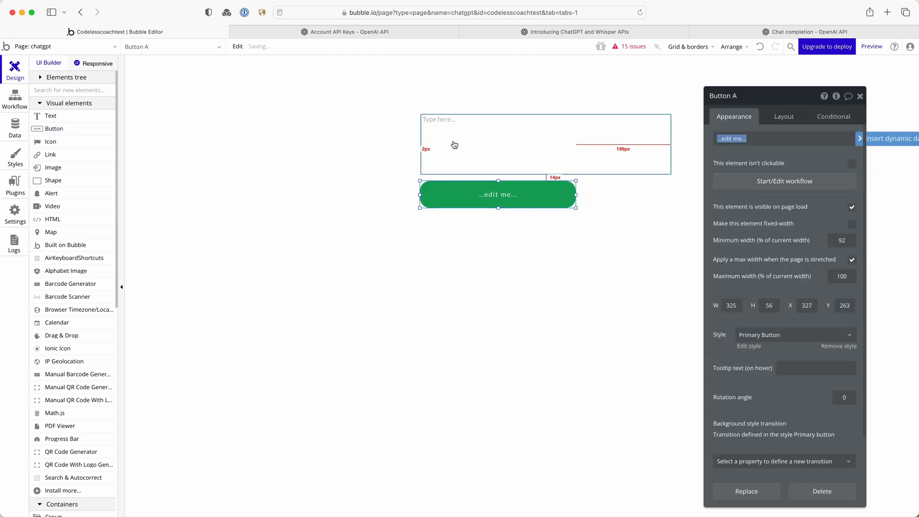
Replace the user message's content in the API call's JSON body with the dynamic value <user prompt> and make that parameter non-private
click(15, 185)
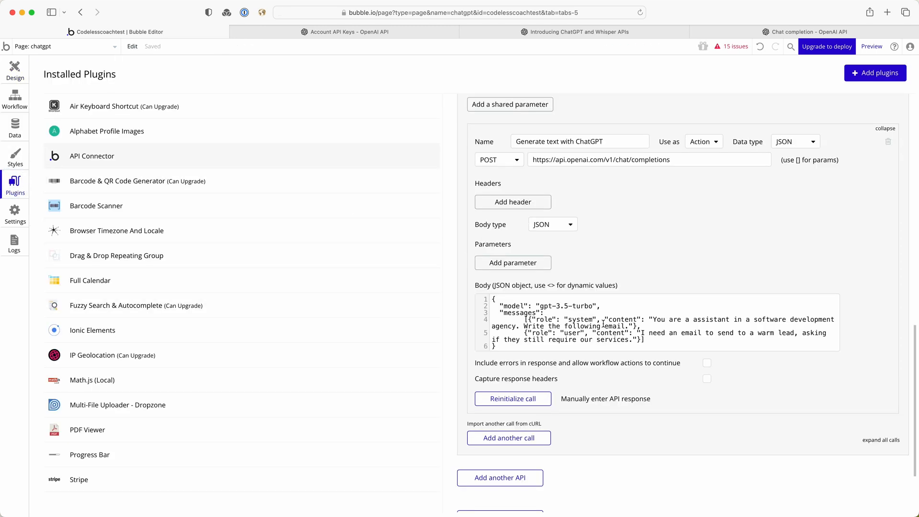
click(635, 334)
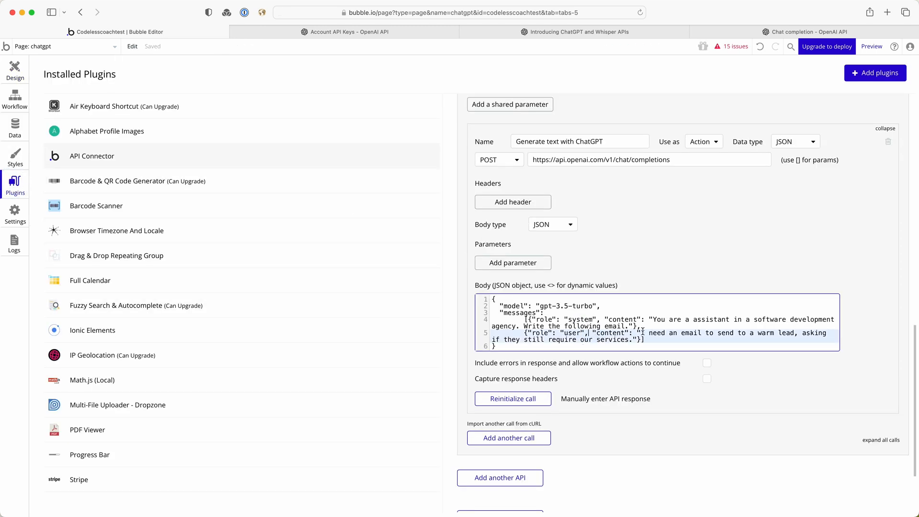
drag(641, 333, 632, 339)
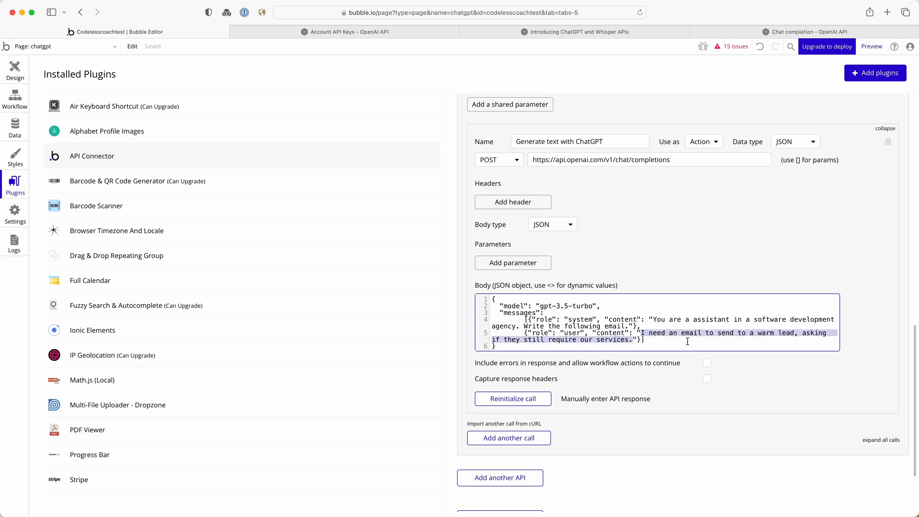
text(<>)
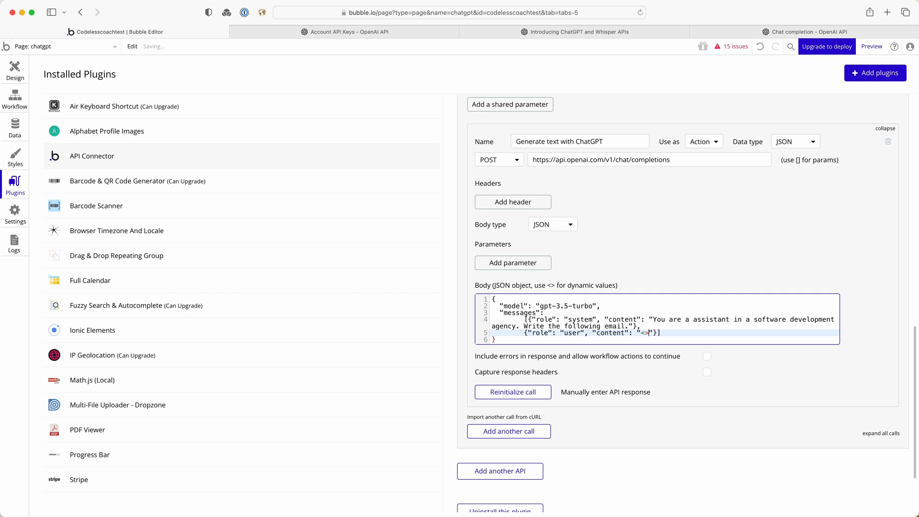
key(Left)
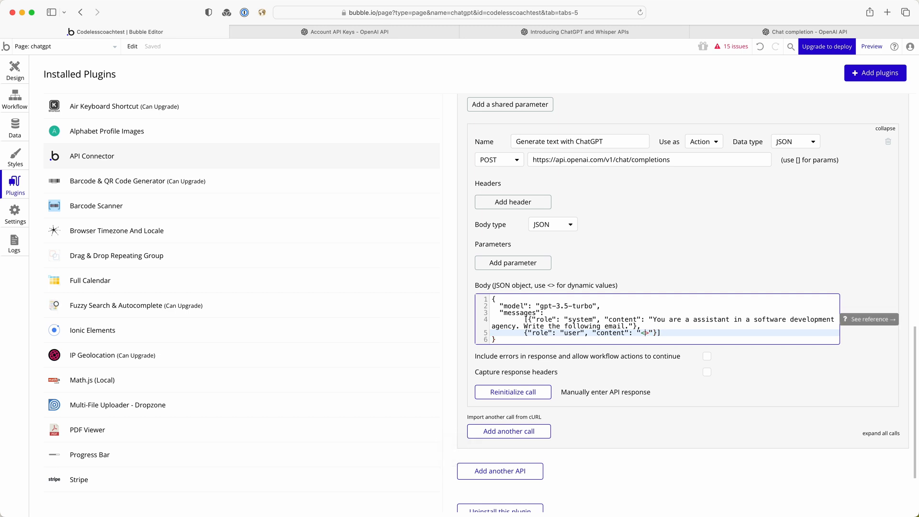
text(user pr)
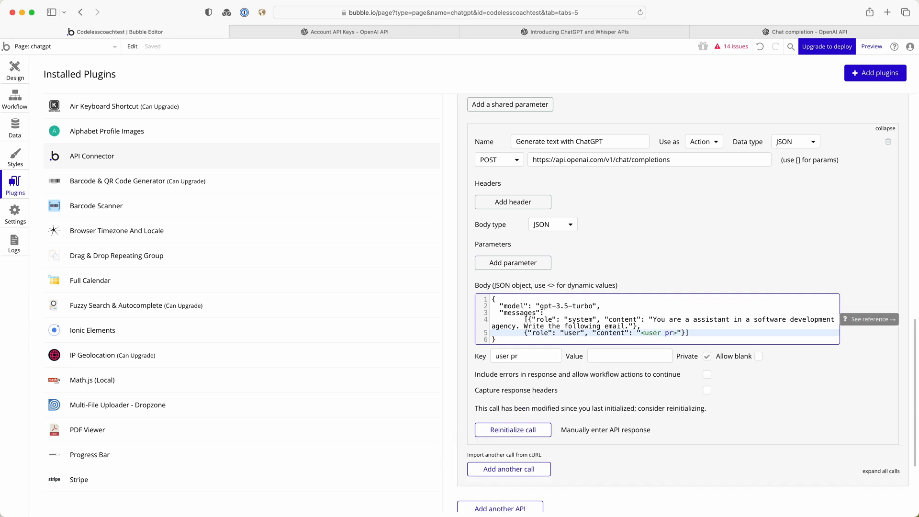
text(ompt)
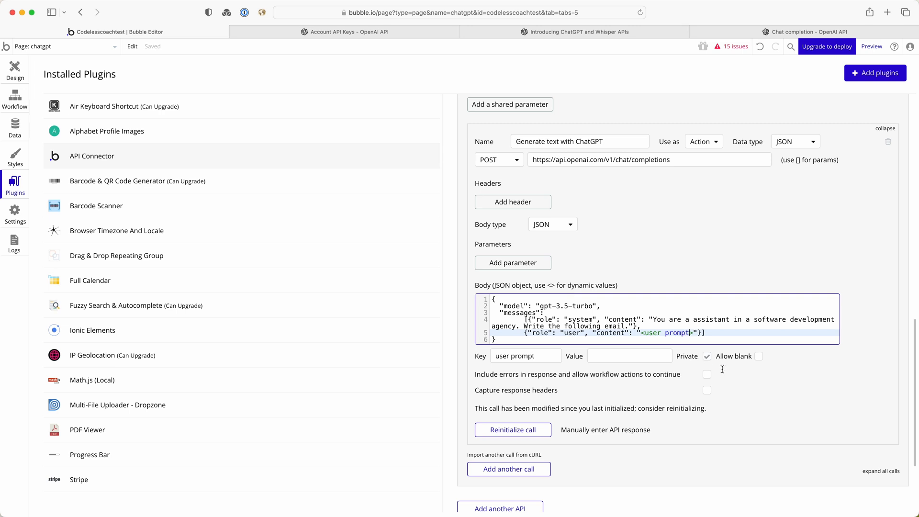
click(707, 358)
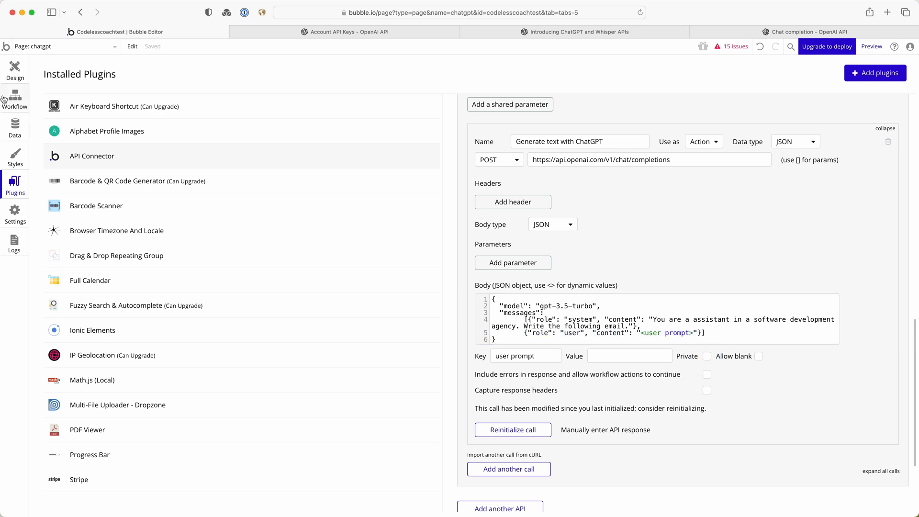
Start a workflow for Button A and add the plugin action "OpenAI V2 - Generate text with ChatGPT"
click(4, 99)
click(17, 72)
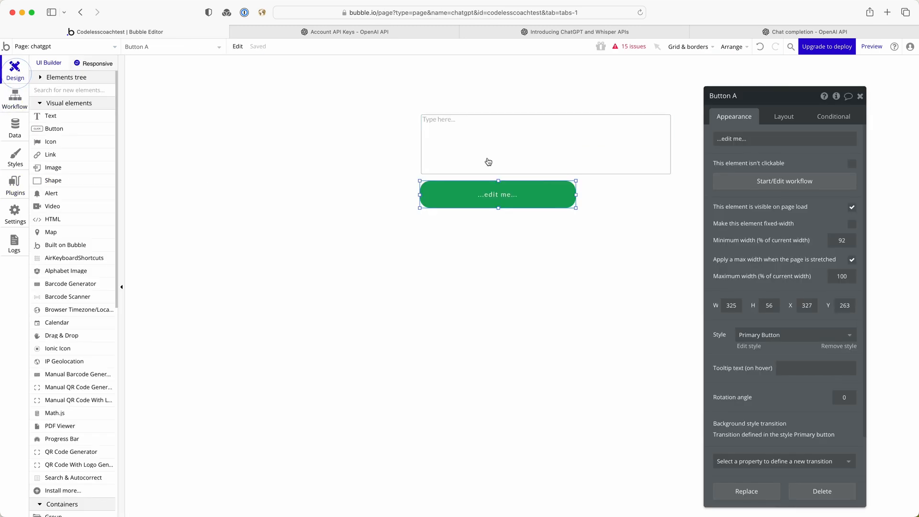
click(801, 184)
click(113, 168)
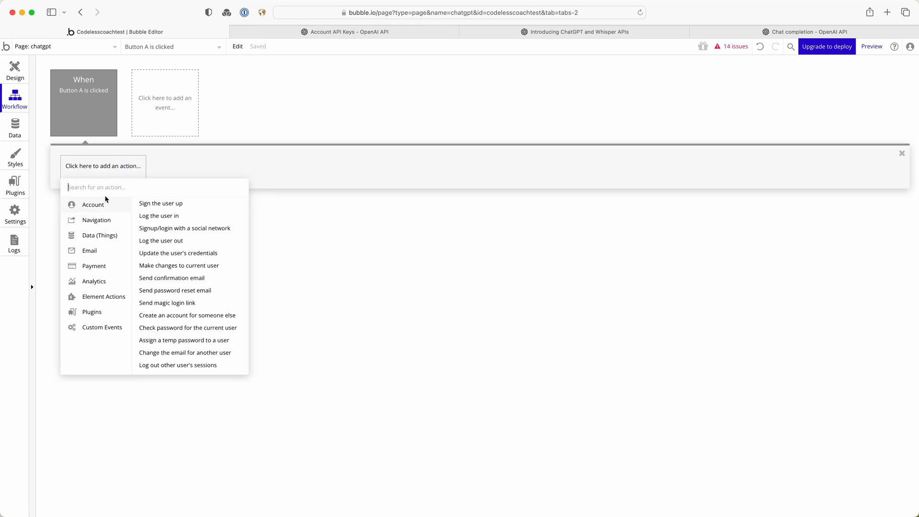
mouse_move(100, 232)
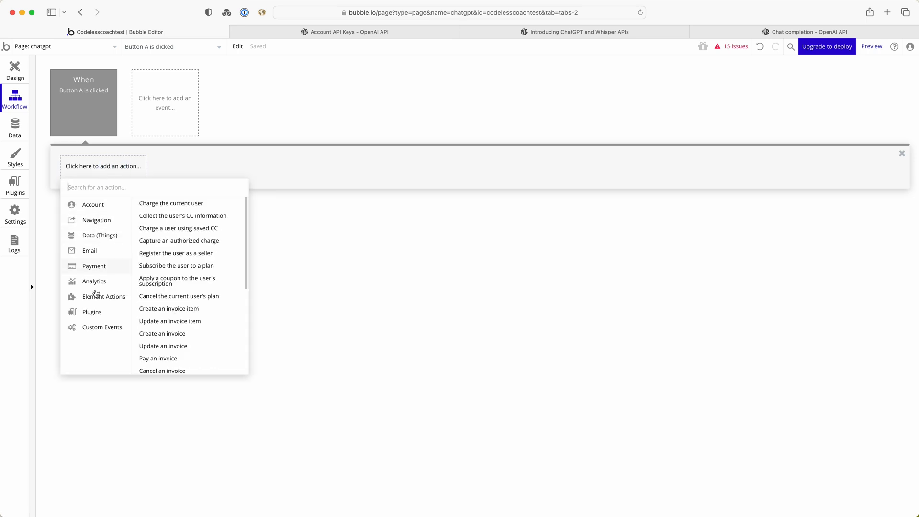
mouse_move(98, 316)
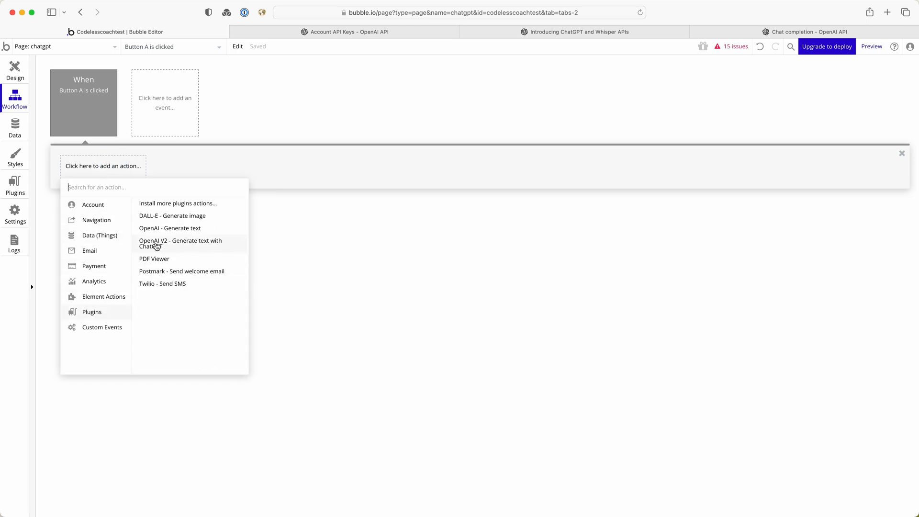
click(194, 244)
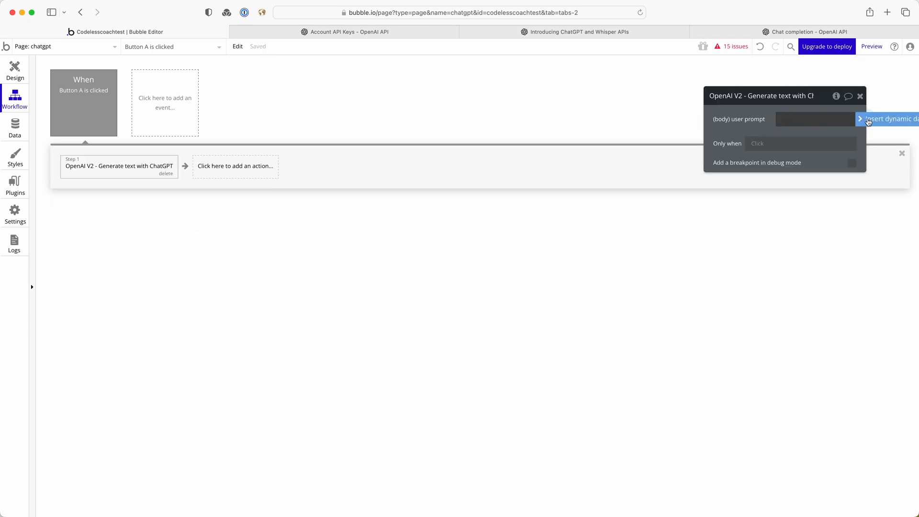
Set the action's (body) user prompt to MultilineInput A's value
click(839, 123)
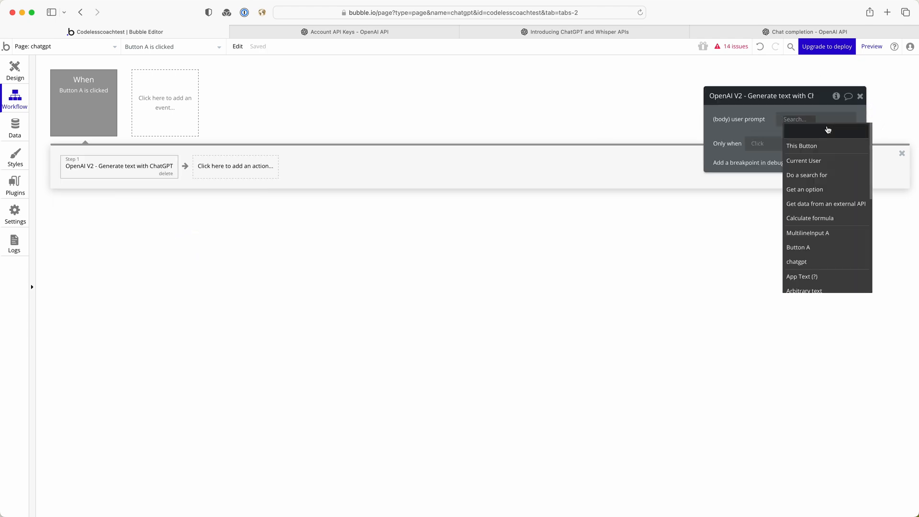
text(mul)
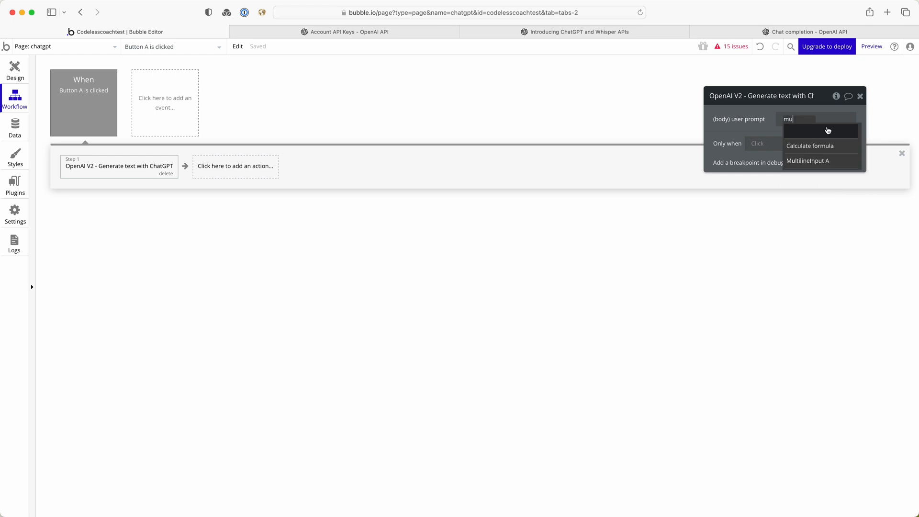
click(817, 160)
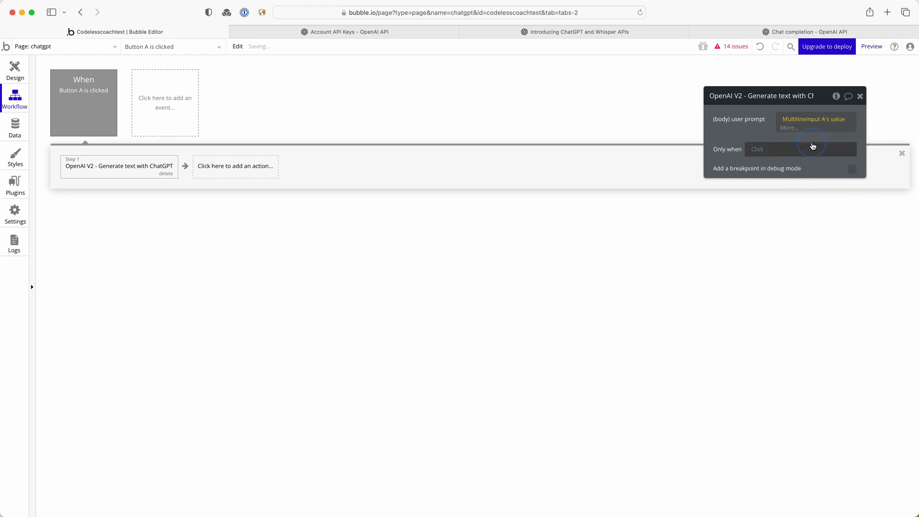
click(813, 142)
Add a "Create a new thing" action after the ChatGPT step, with a new data type named "Email template"
click(235, 162)
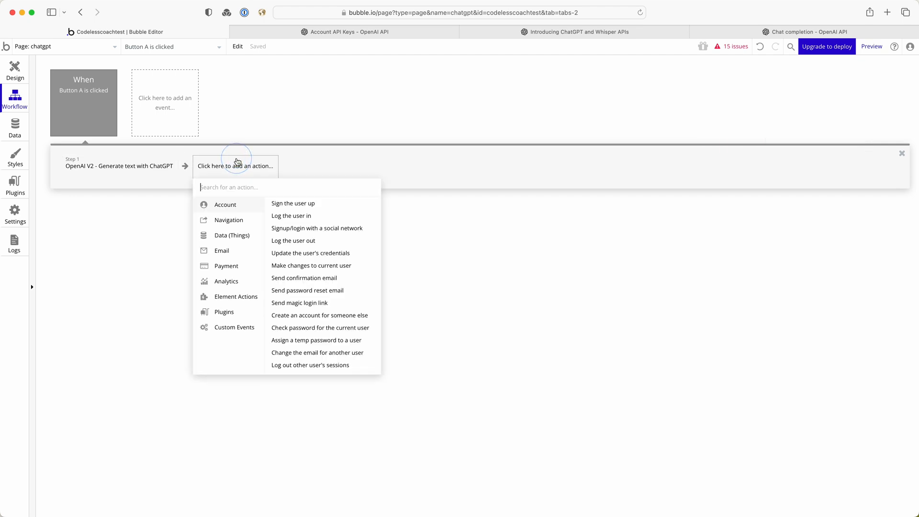
mouse_move(244, 233)
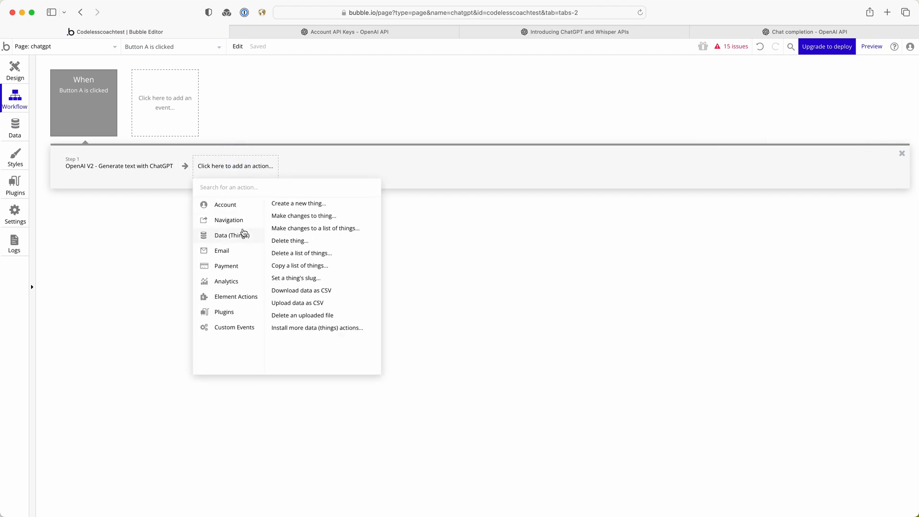
click(297, 203)
click(833, 123)
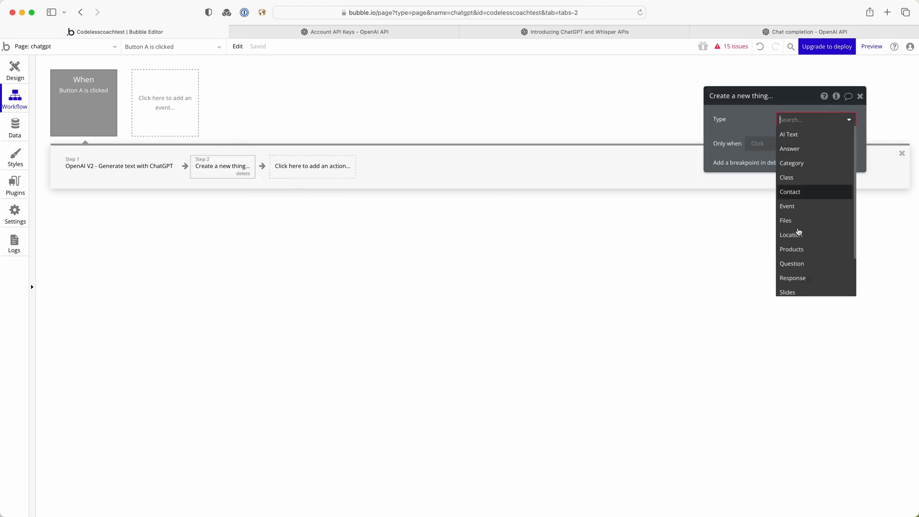
scroll(800, 237, down, 3)
click(802, 289)
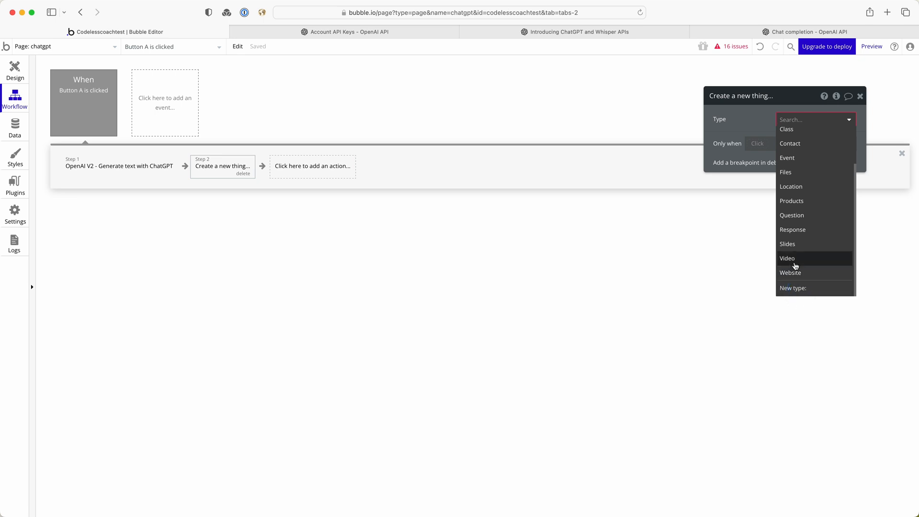
text(Ema)
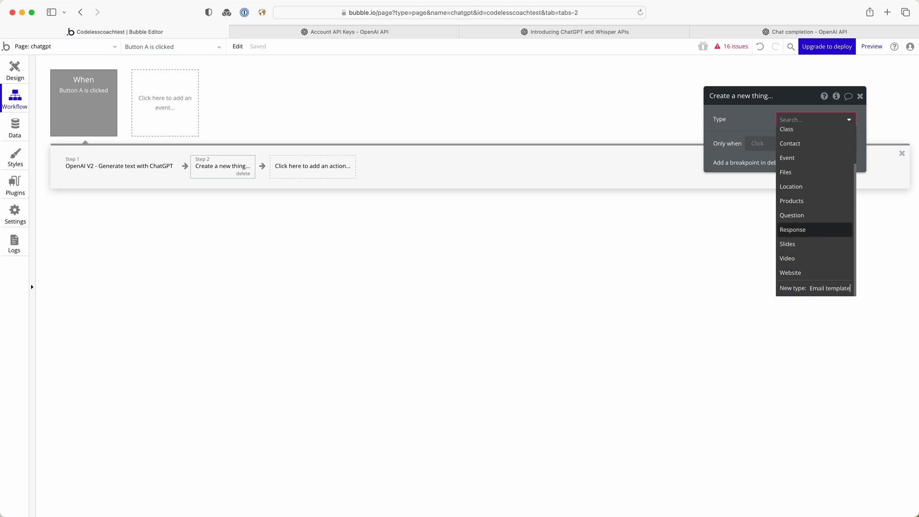
text(il template)
key(Return)
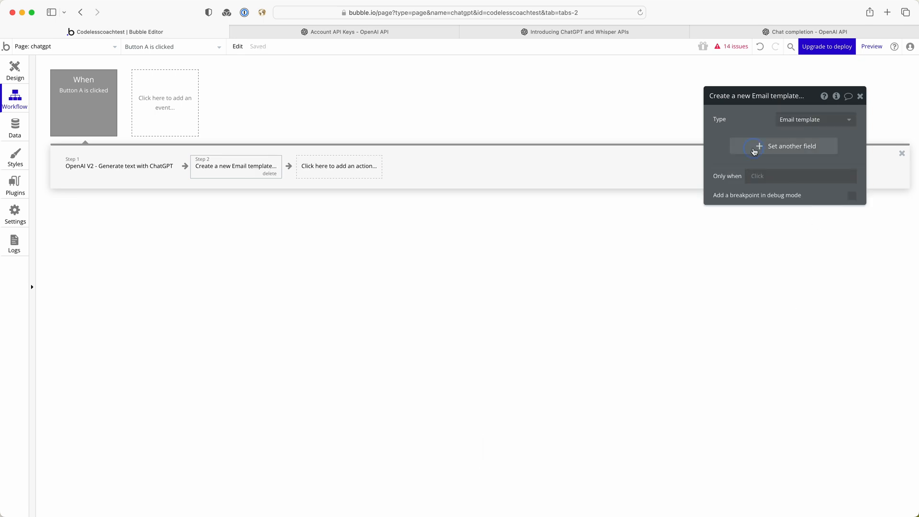
Create a text field named "Raw output" on the Email template type from the action's field settings
click(760, 146)
click(727, 142)
click(730, 154)
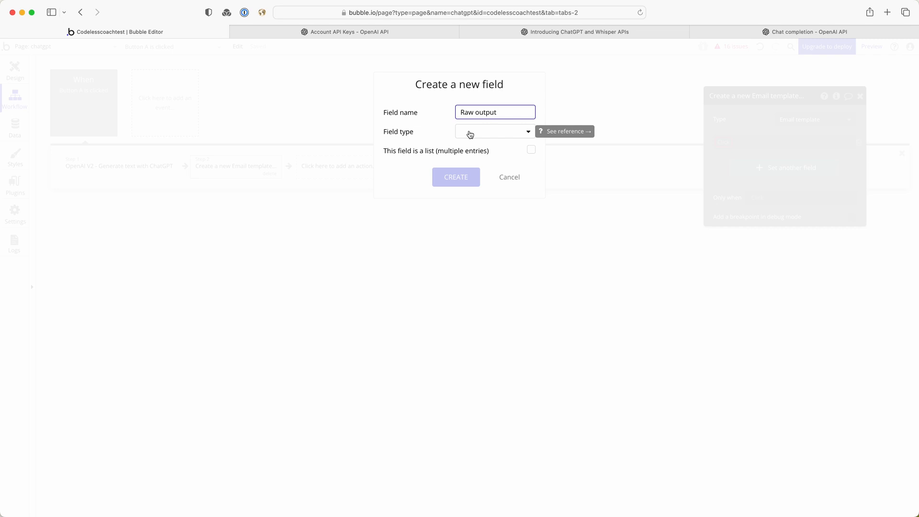
click(470, 135)
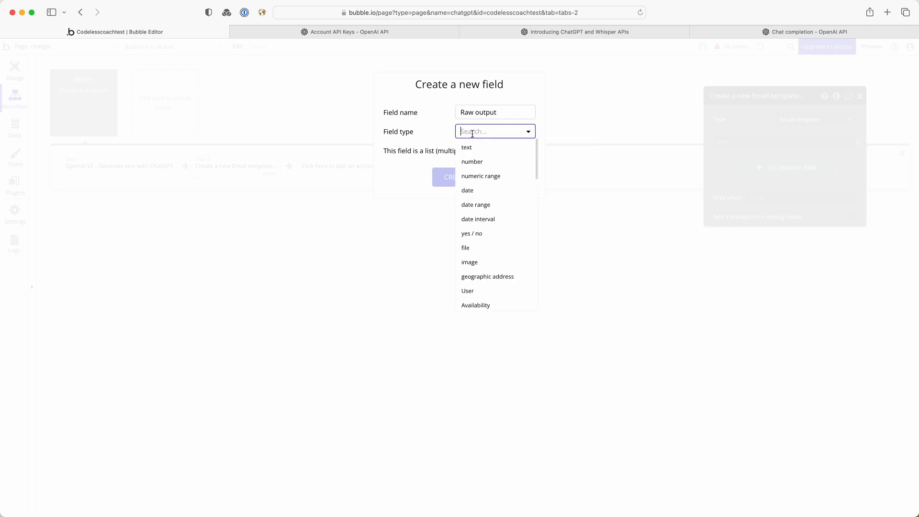
click(478, 147)
click(458, 182)
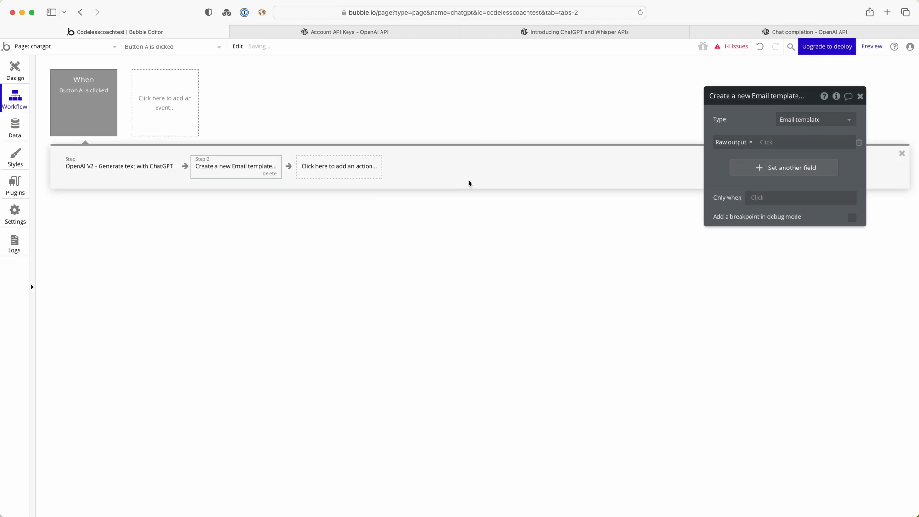
Set Raw output to Result of step 1's choices:first item's message content
click(768, 143)
click(776, 183)
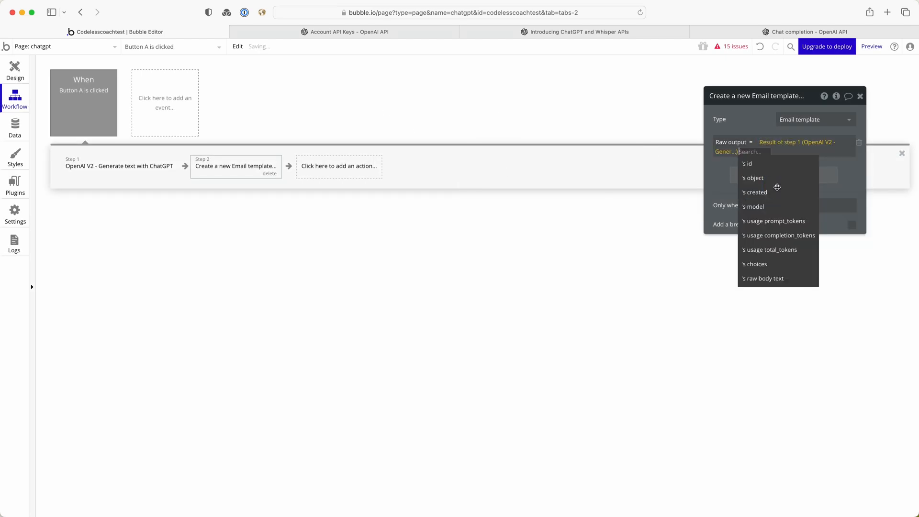
click(762, 265)
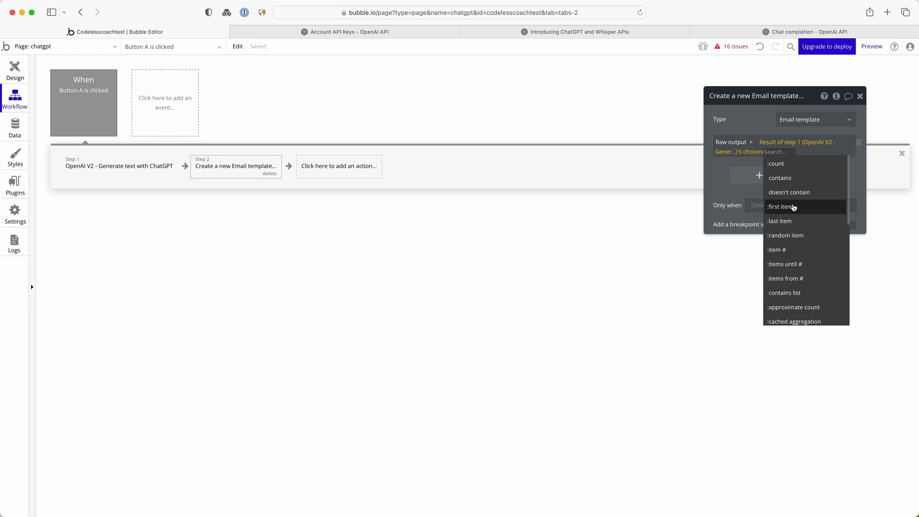
click(793, 207)
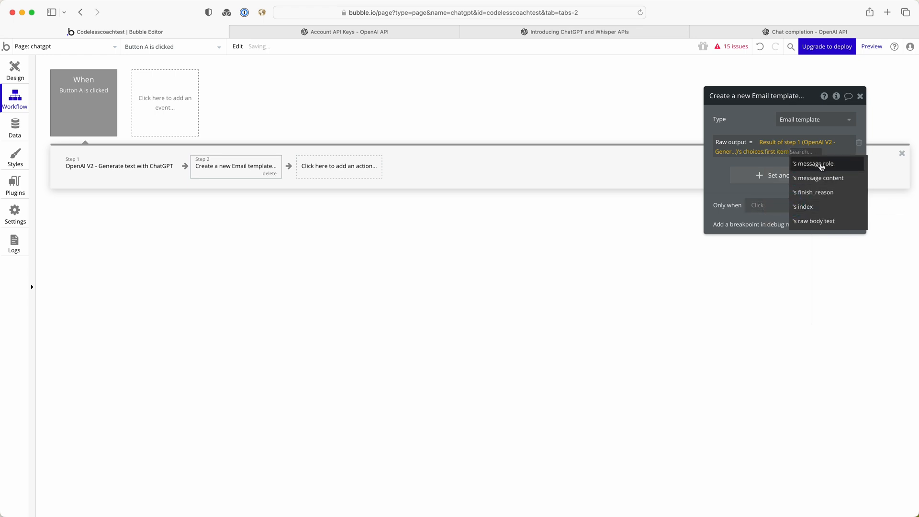
click(822, 182)
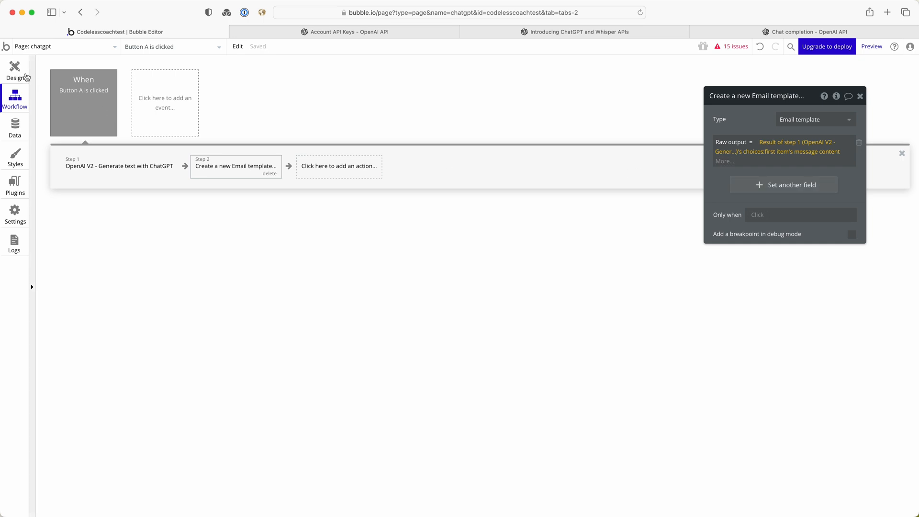
Draw a group about 644 by 319 px below the button, with a text element about 510 by 205 px inside it
click(19, 72)
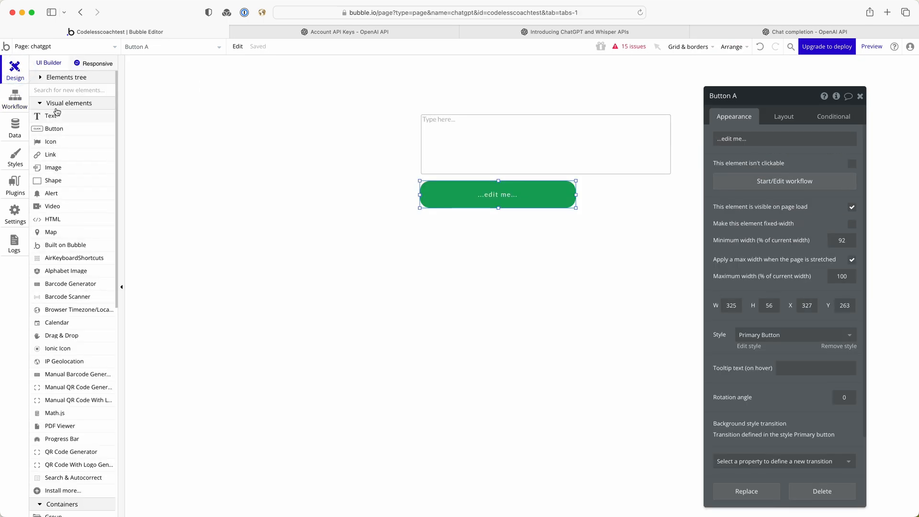
click(48, 90)
text(group)
click(82, 117)
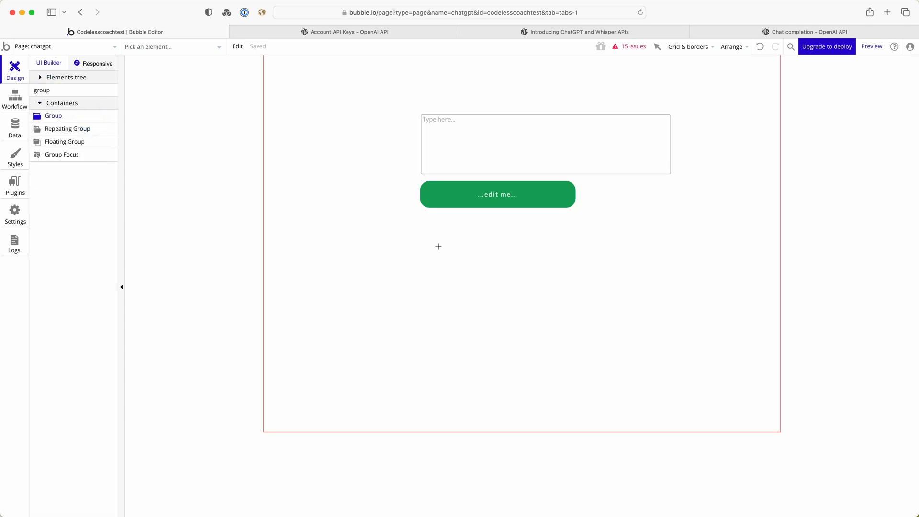
mouse_move(425, 243)
mouse_down()
mouse_move(619, 359)
mouse_move(734, 395)
mouse_up()
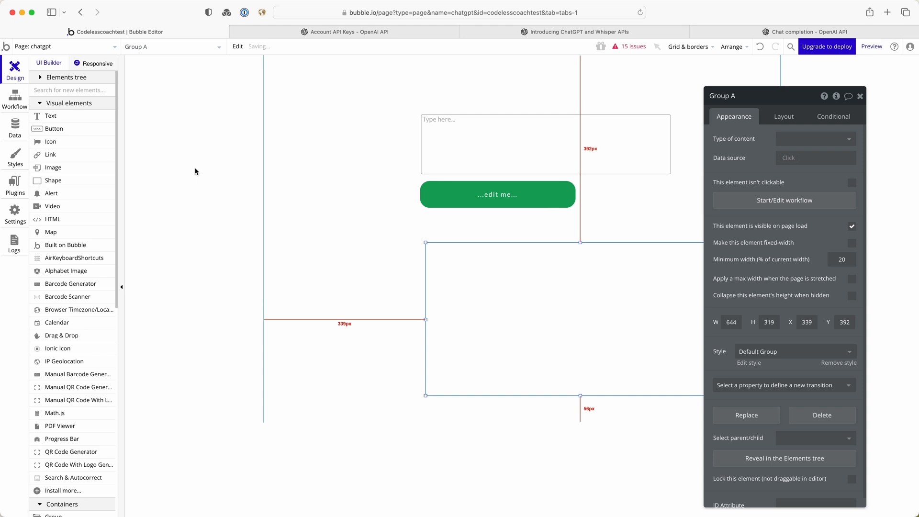
click(65, 120)
mouse_move(454, 257)
mouse_down()
mouse_move(669, 343)
mouse_move(698, 364)
mouse_up()
Set the new group's type of content to Email template and leave its data source empty
click(516, 250)
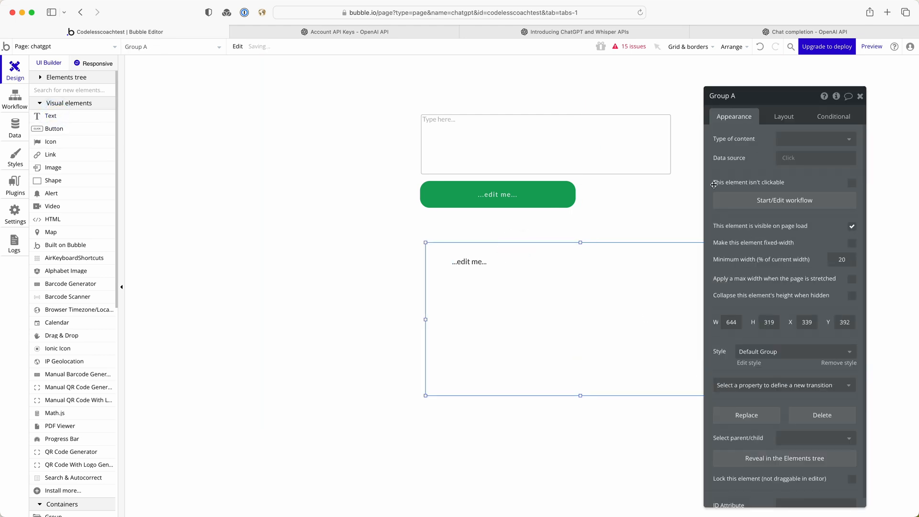
click(813, 138)
text(ema)
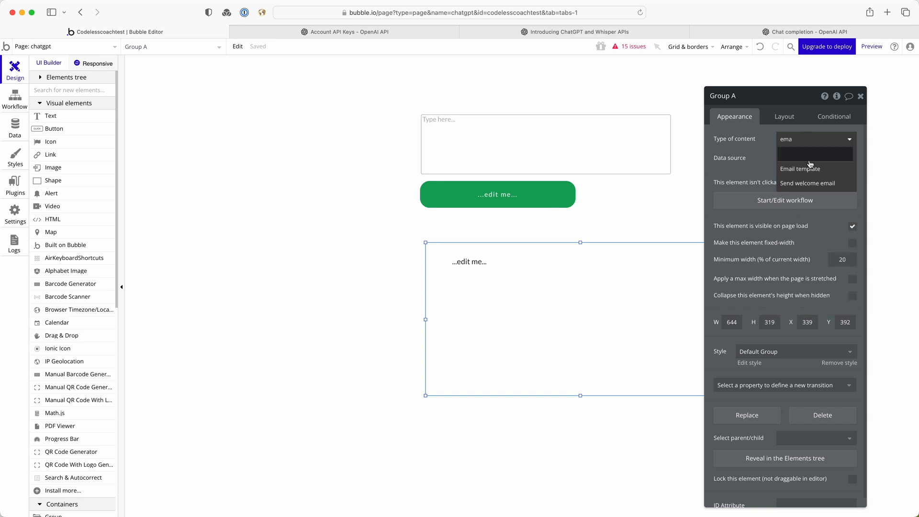
click(806, 169)
click(786, 159)
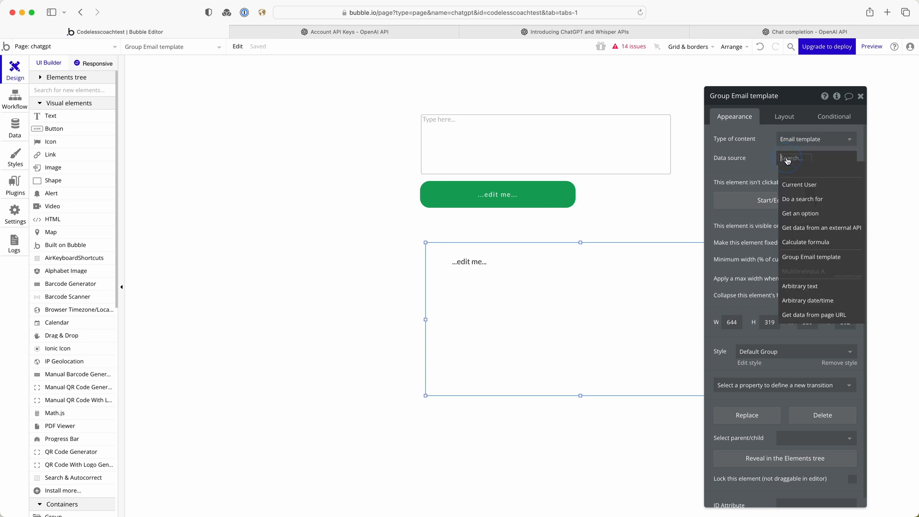
click(767, 158)
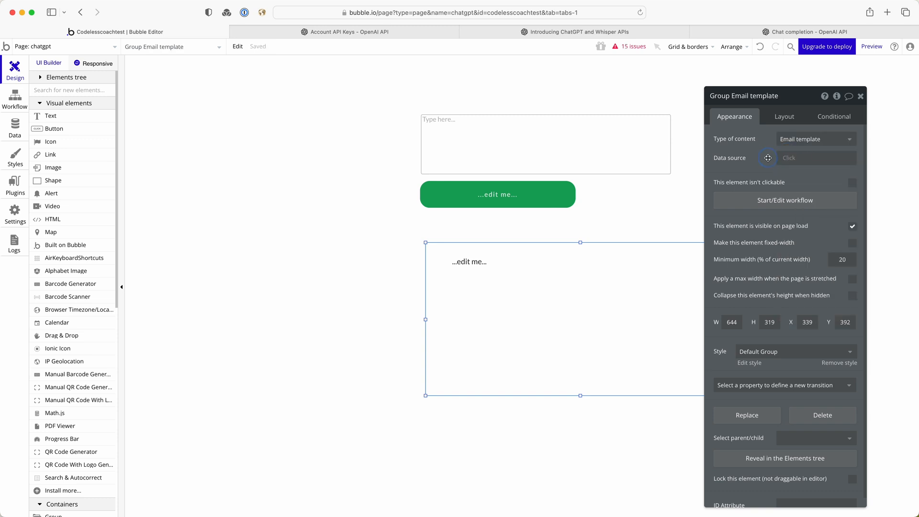
Replace the text element's placeholder with the dynamic value Parent group's Email template's Raw output
click(490, 268)
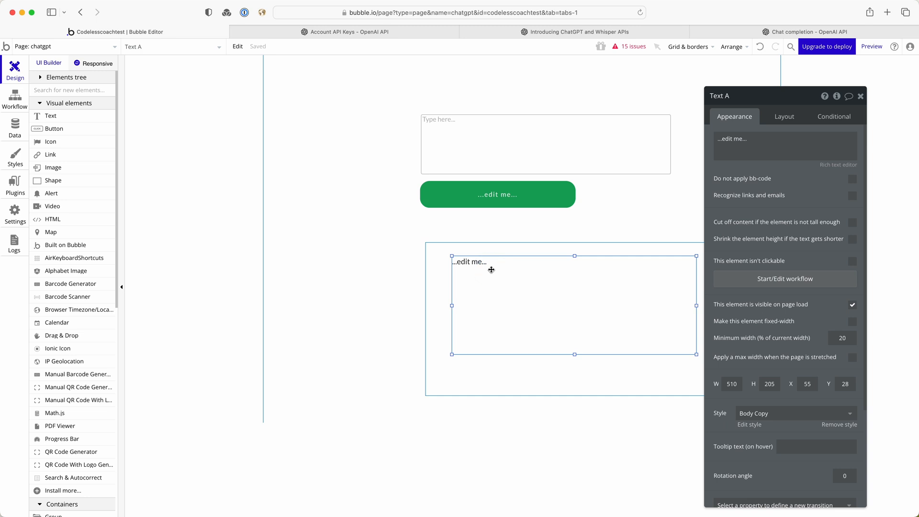
click(743, 149)
click(877, 140)
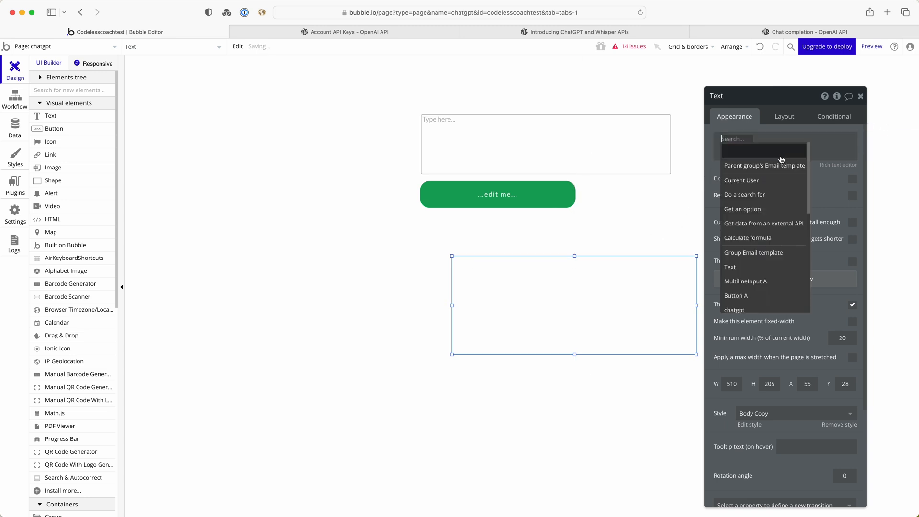
click(772, 166)
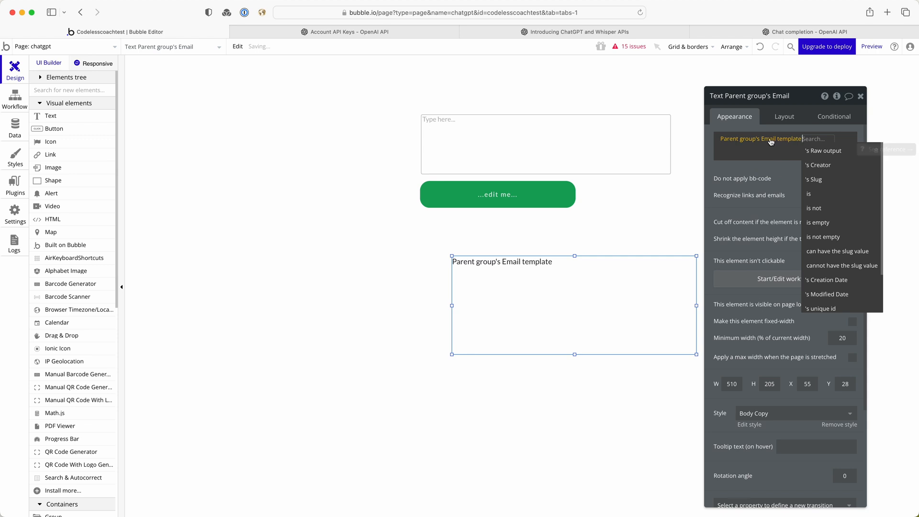
click(824, 152)
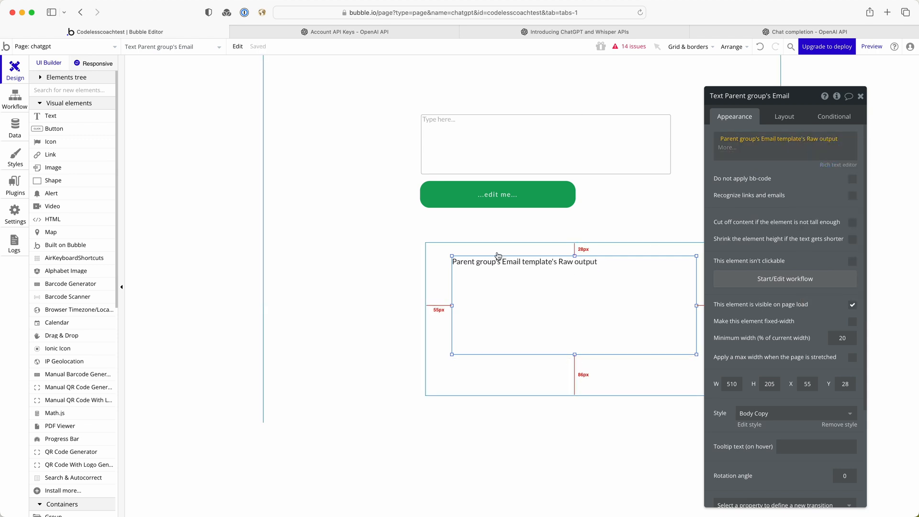
Check the group's layout settings and move the text element closer to the group's upper-left corner
click(638, 250)
click(785, 117)
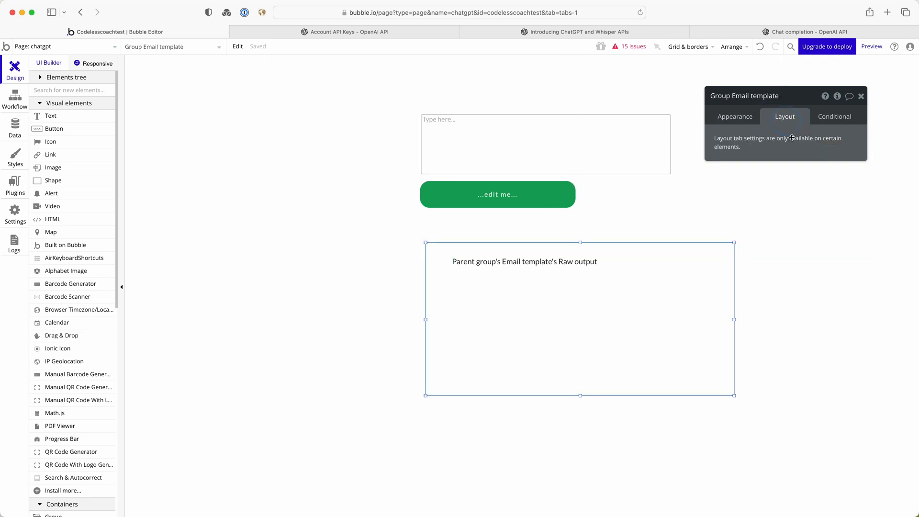
click(369, 233)
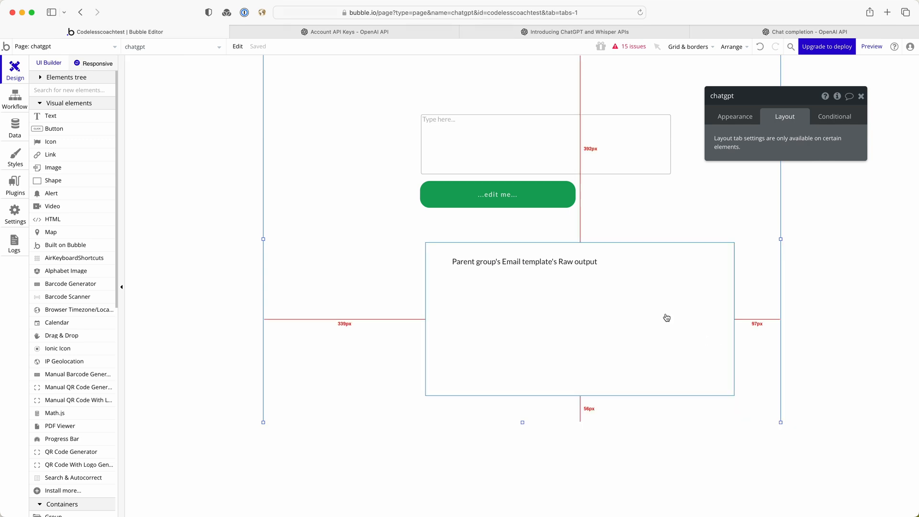
click(589, 270)
drag(588, 271, 565, 268)
Change the button's label to "Generate email"
click(530, 194)
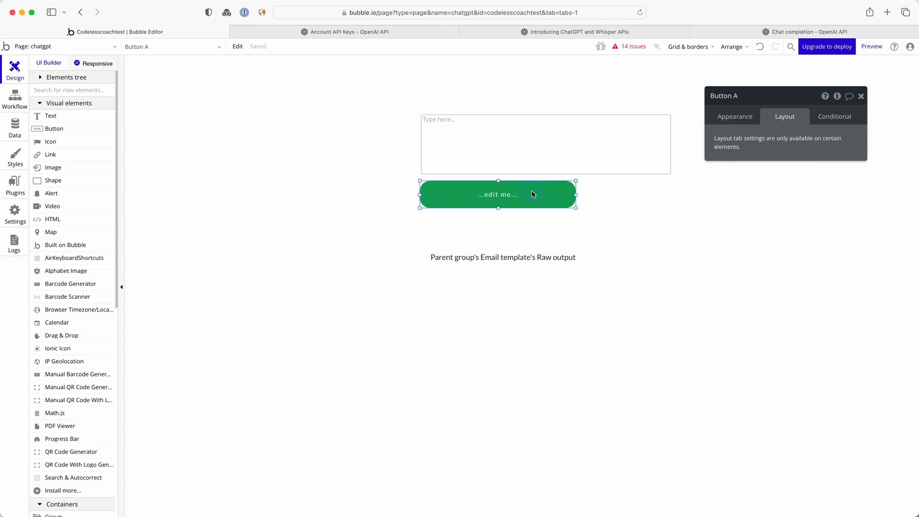
click(735, 116)
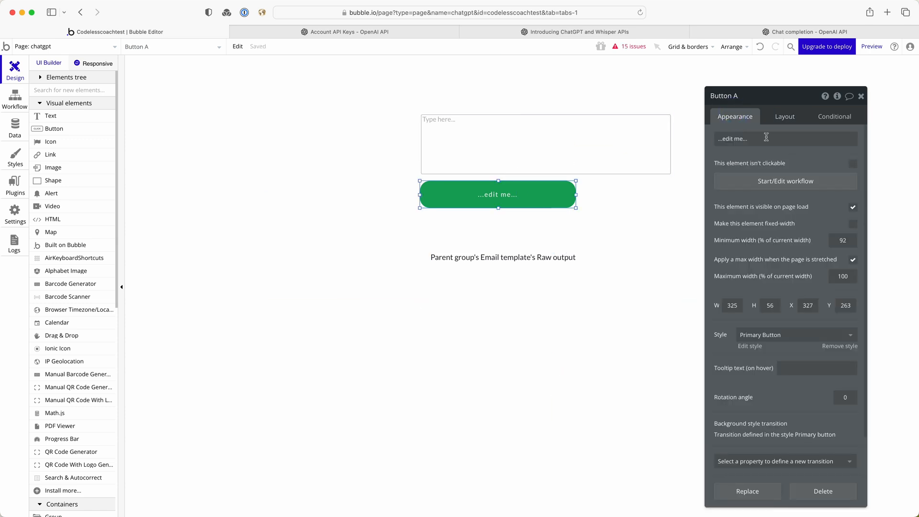
click(771, 139)
text(Gene)
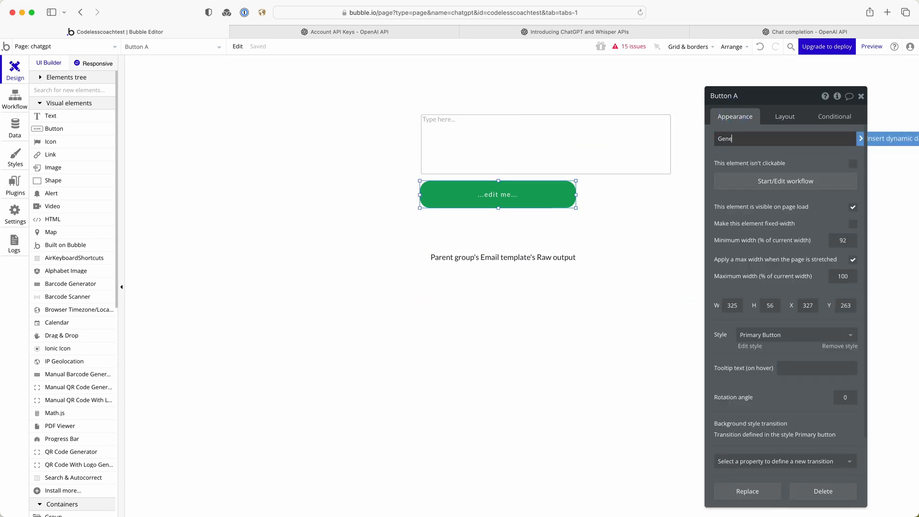
text(rate email)
click(593, 121)
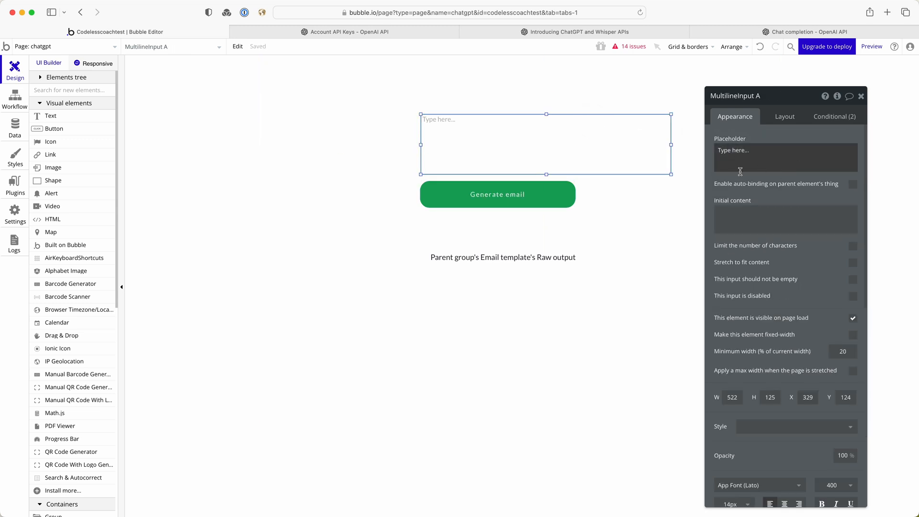
Add a "Display data in a group/popup" action to the end of the Generate email button's workflow, then return to the page design
click(497, 204)
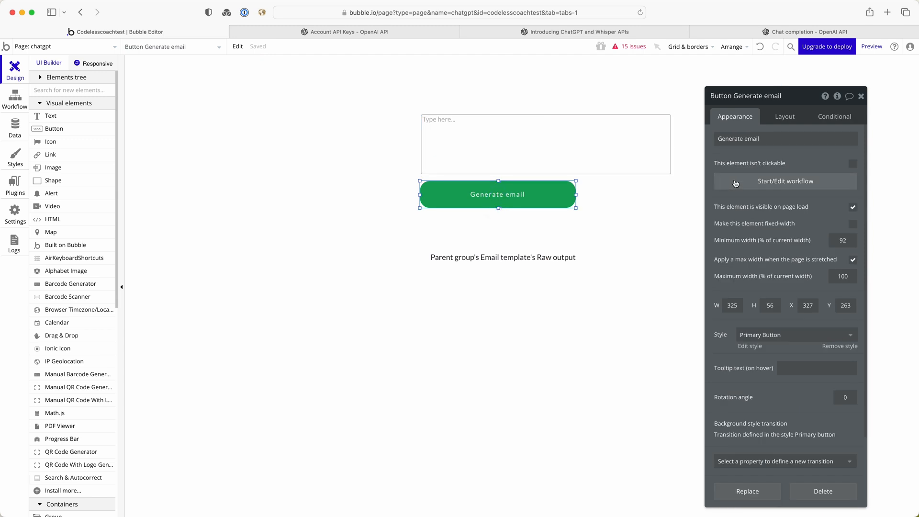
click(736, 183)
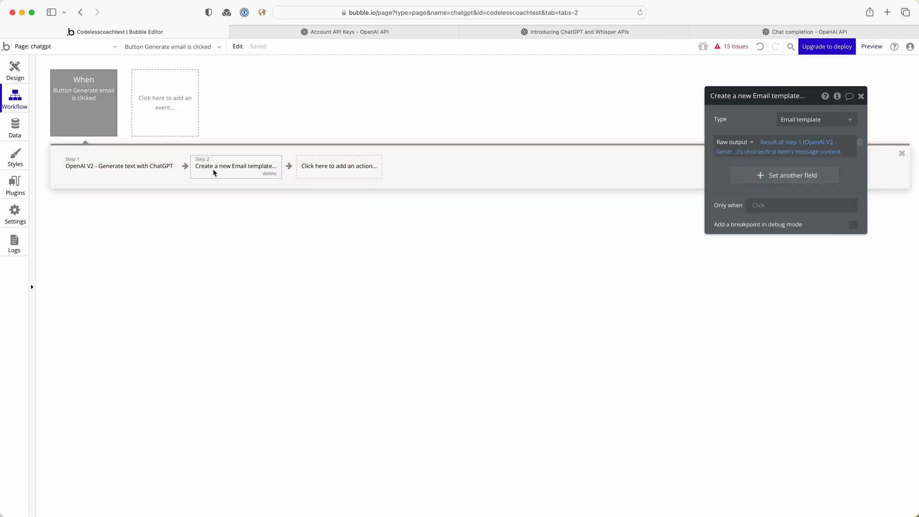
click(344, 172)
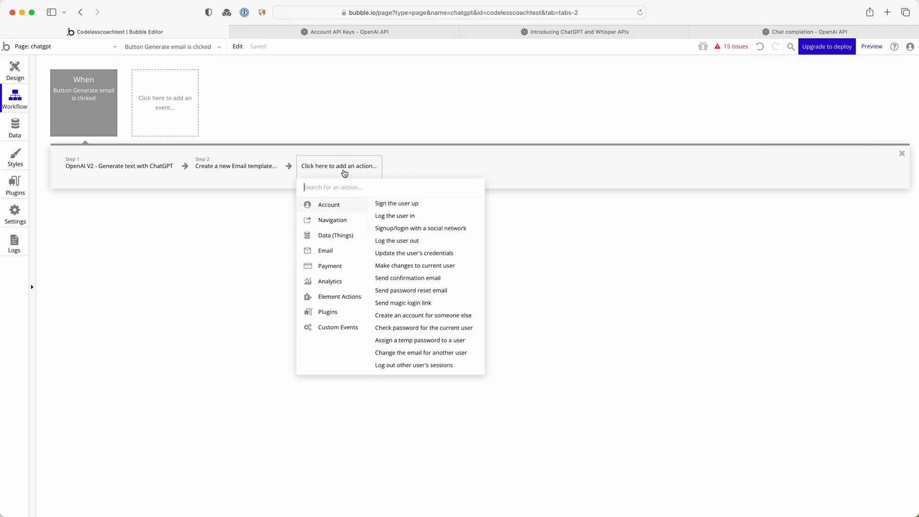
text(dis)
click(347, 202)
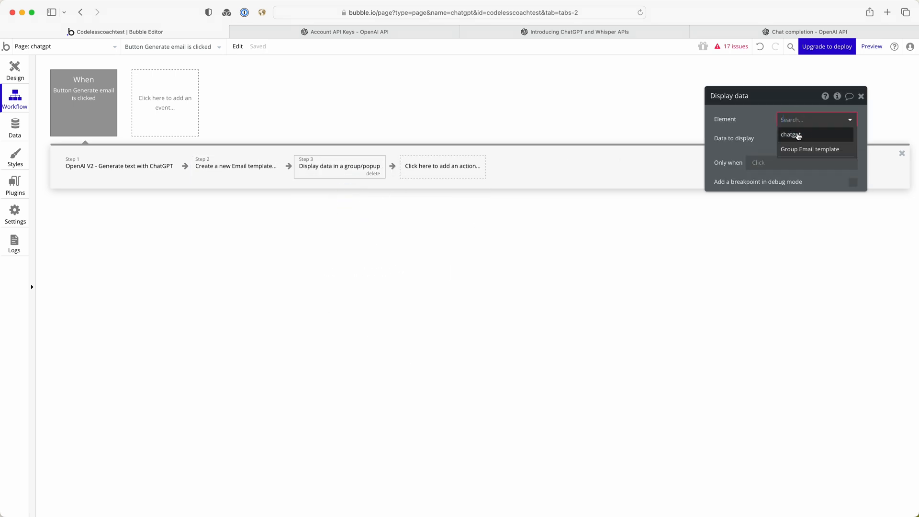
click(10, 76)
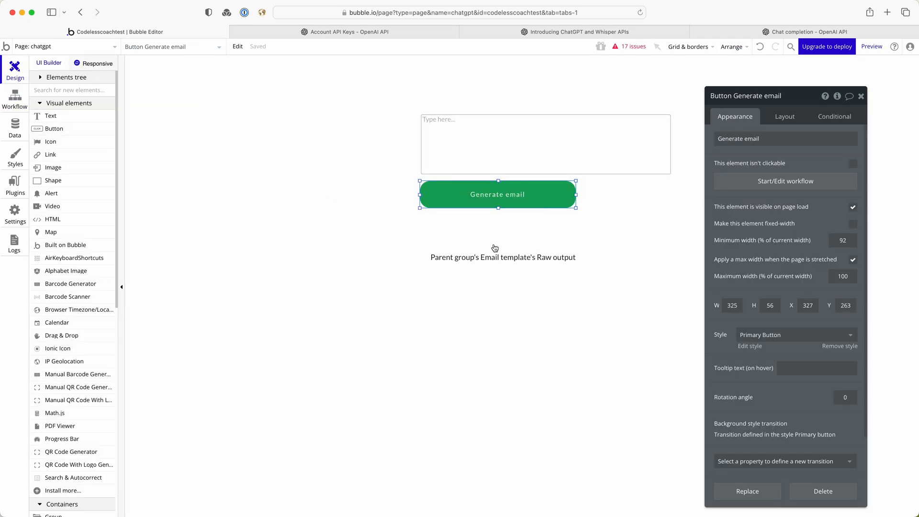
Set the workflow's display action to show the result of step 2, the new Email template, in Group Email template
click(611, 374)
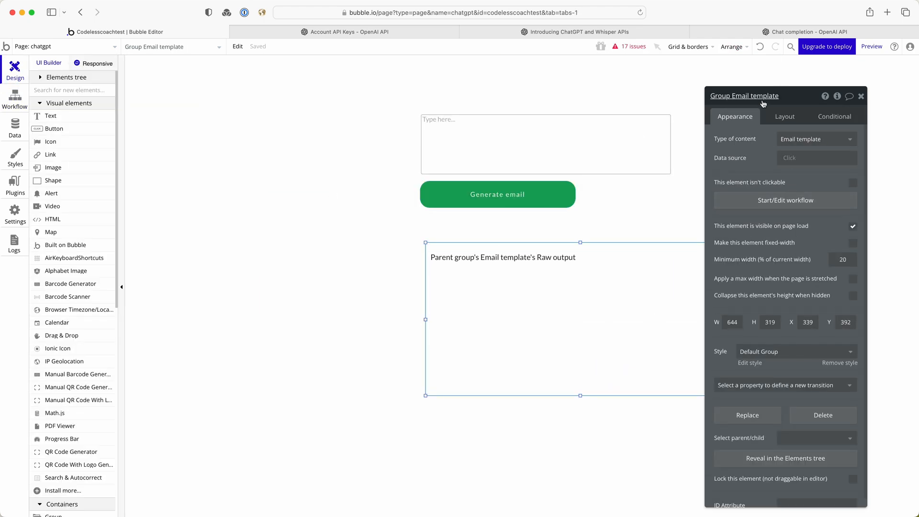
click(15, 99)
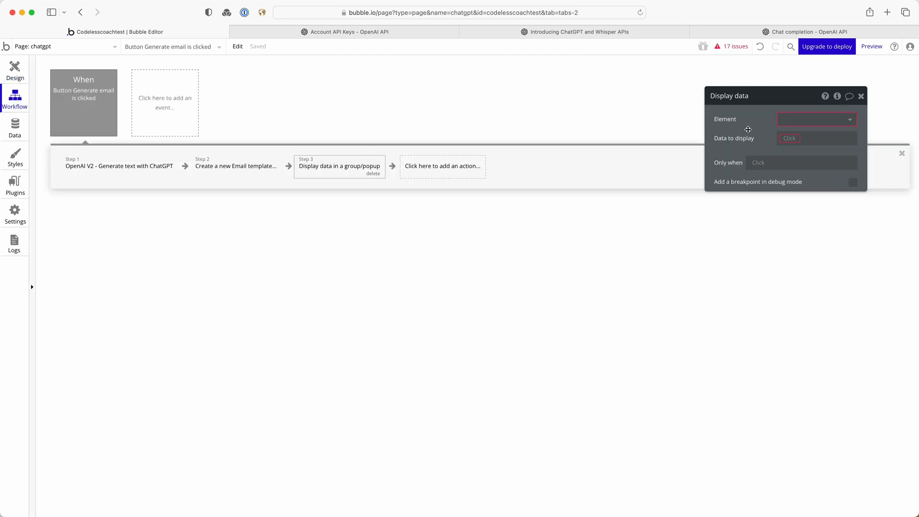
click(810, 123)
click(809, 149)
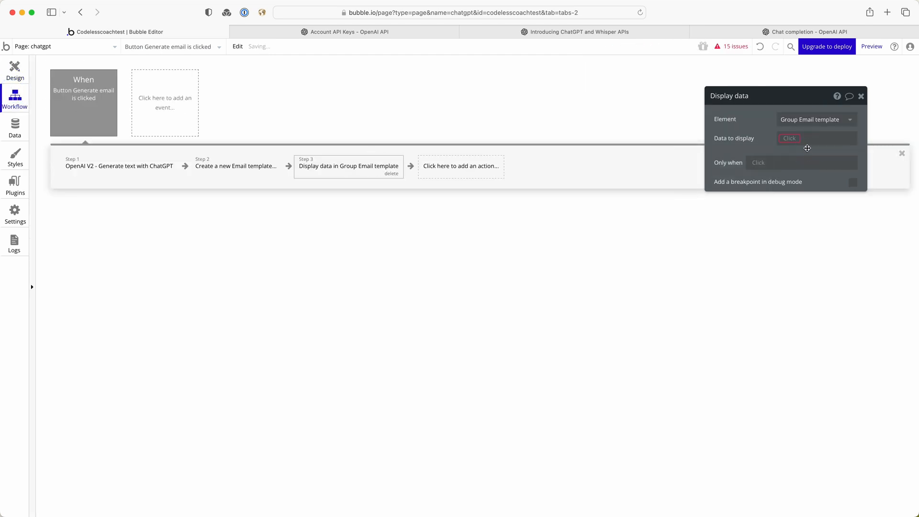
click(806, 139)
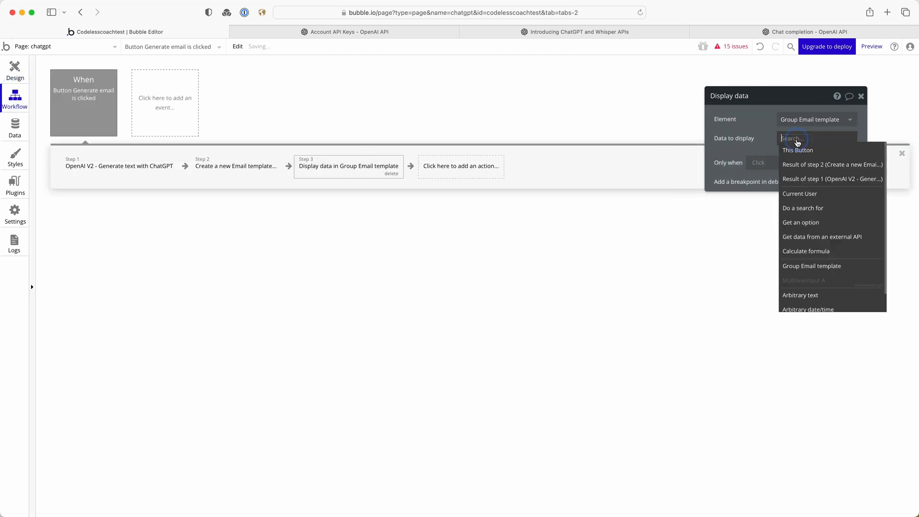
click(805, 166)
click(254, 173)
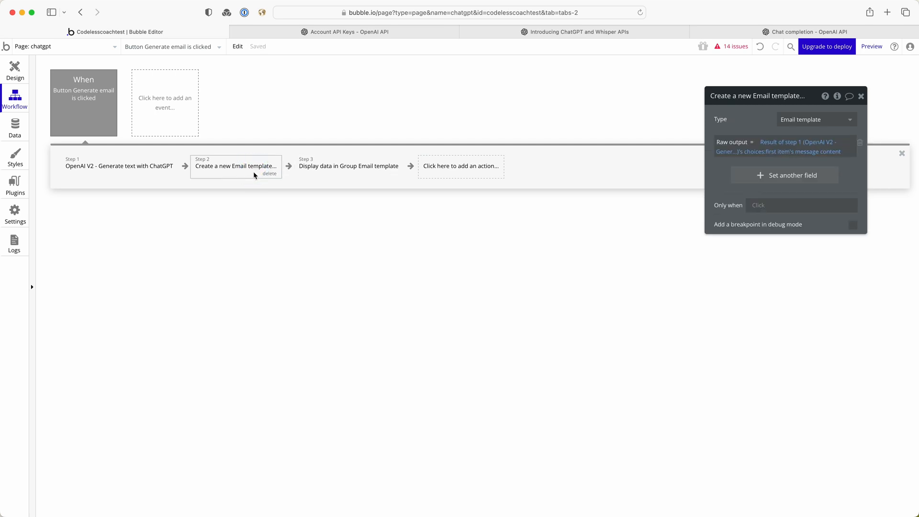
click(347, 171)
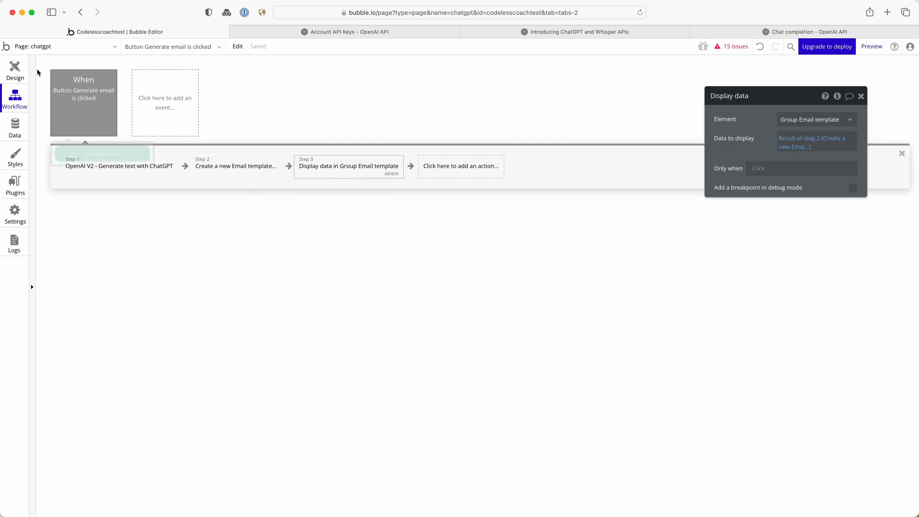
Preview the page and generate an email from the prompt "Thank the client for paying an invoice on time."
click(15, 69)
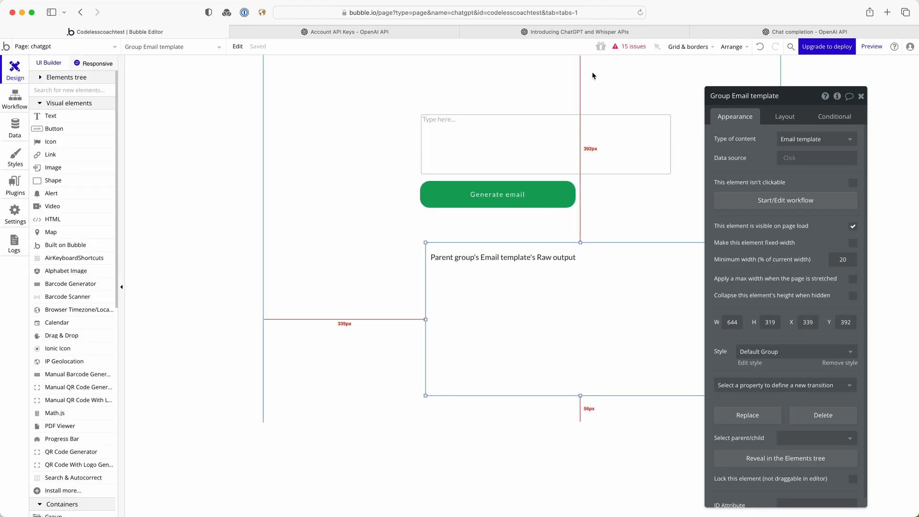
click(871, 47)
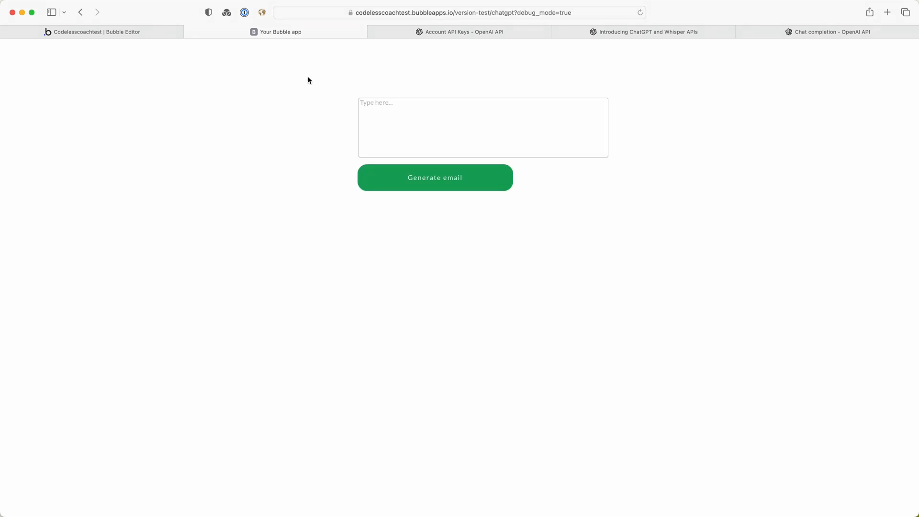
click(386, 119)
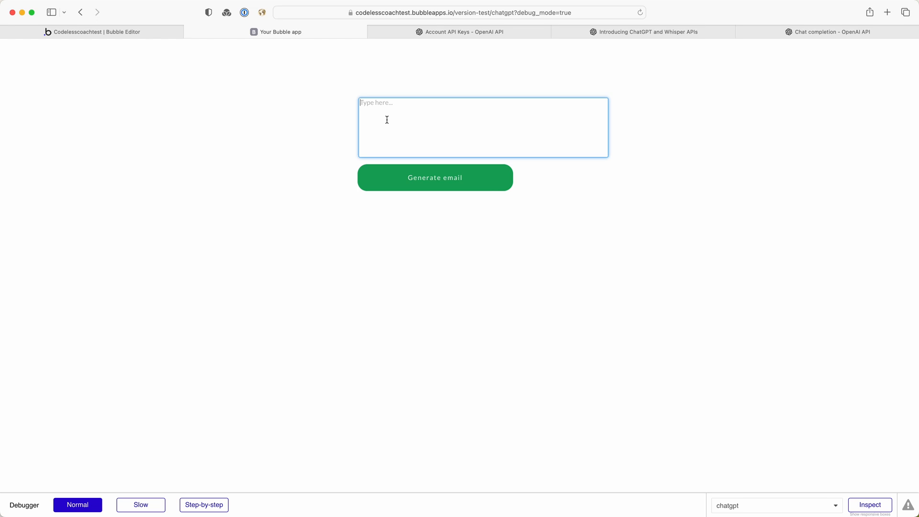
text(Thank the client for paying an invoice on time.)
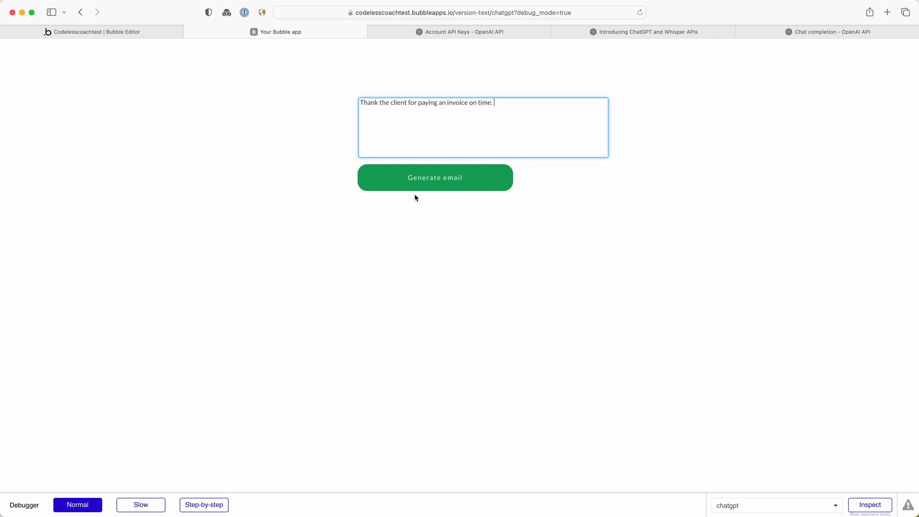
click(441, 182)
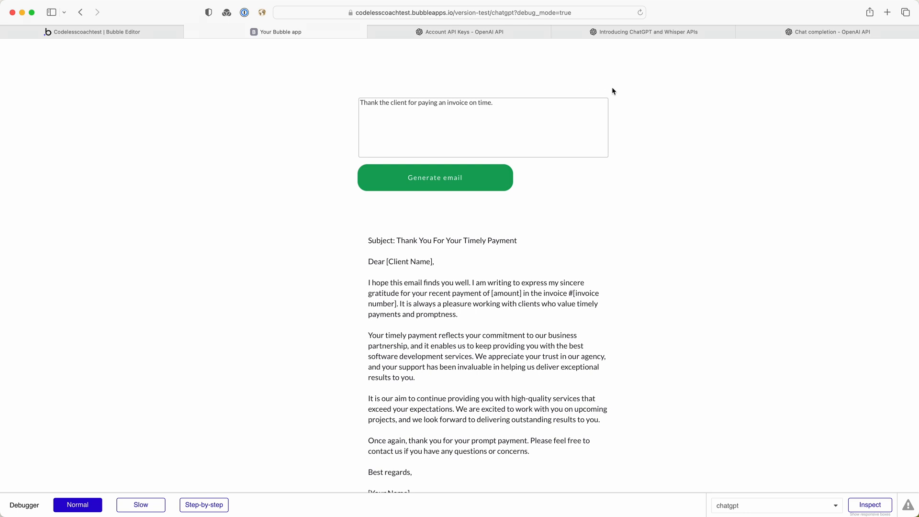
Examine the generated email's full text from the greeting through the closing signature
scroll(531, 247, down, 2)
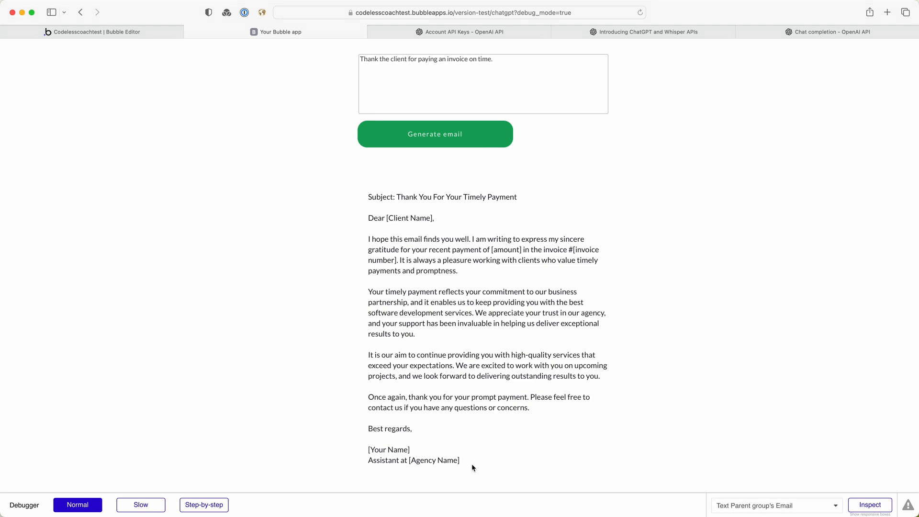
drag(472, 464, 367, 217)
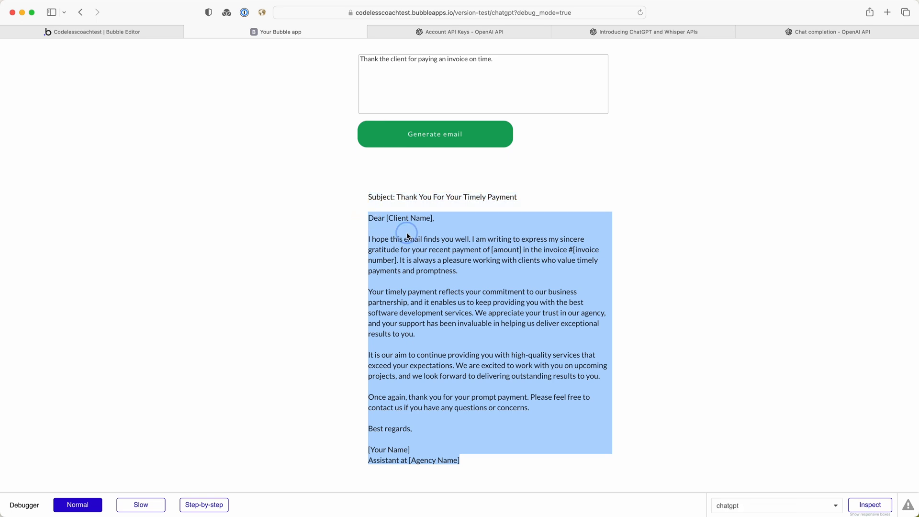
click(408, 236)
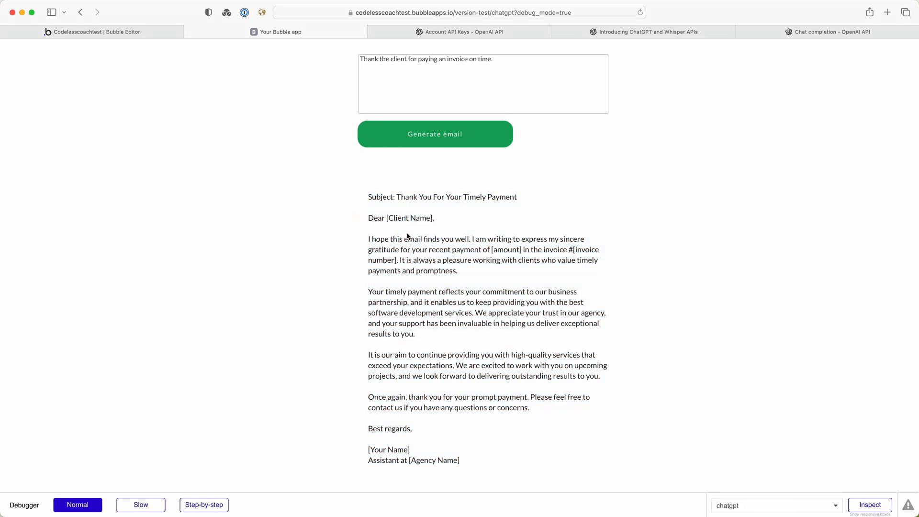